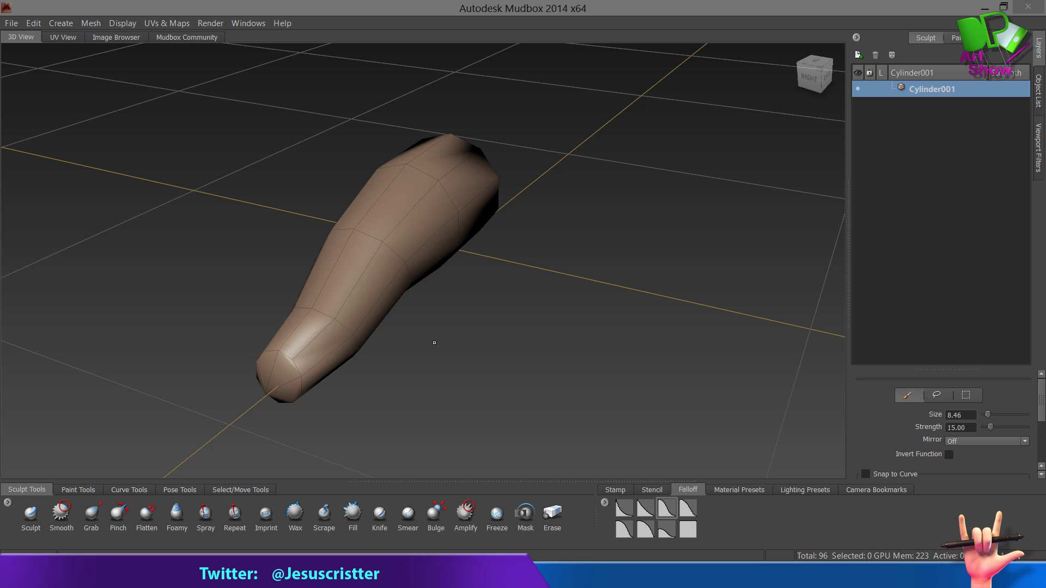
Choose the Sculpt tool for shaping the low-polygon cylinder mesh.
{"action": "mouse_move", "coordinate": [434, 343]}
{"action": "left_mouse_down", "text": "alt"}
{"action": "mouse_move", "coordinate": [461, 352]}
{"action": "mouse_move", "coordinate": [414, 334]}
{"action": "mouse_move", "coordinate": [437, 337]}
{"action": "mouse_move", "coordinate": [416, 305]}
{"action": "mouse_move", "coordinate": [436, 340]}
{"action": "mouse_move", "coordinate": [443, 303]}
{"action": "mouse_move", "coordinate": [444, 334]}
{"action": "mouse_move", "coordinate": [459, 211]}
{"action": "mouse_move", "coordinate": [426, 295]}
{"action": "mouse_move", "coordinate": [428, 336]}
{"action": "left_mouse_up", "text": "alt"}
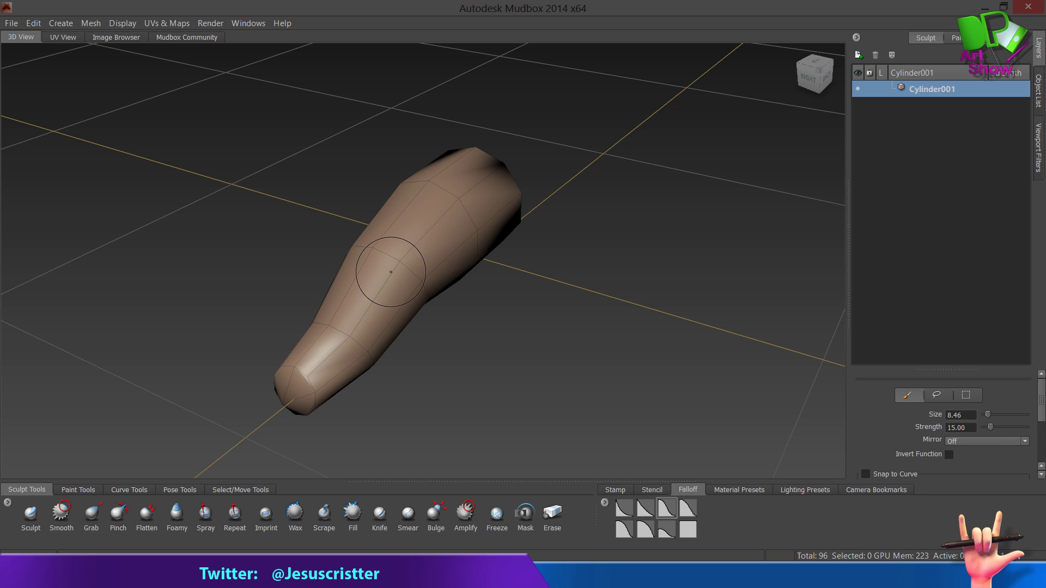
{"action": "key", "text": "shift+d"}
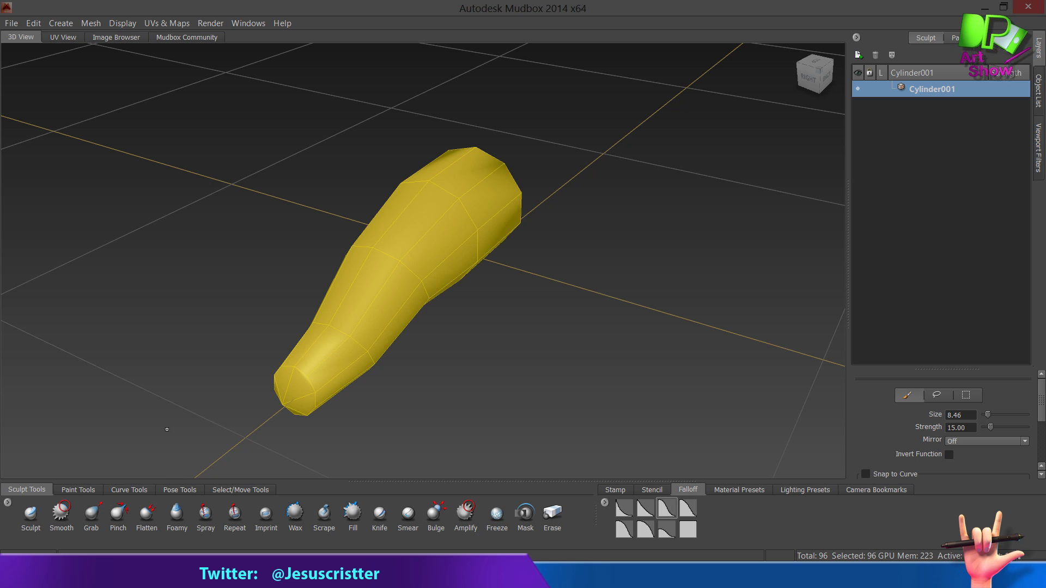
{"action": "left_click", "coordinate": [167, 430]}
{"action": "left_click", "coordinate": [31, 516]}
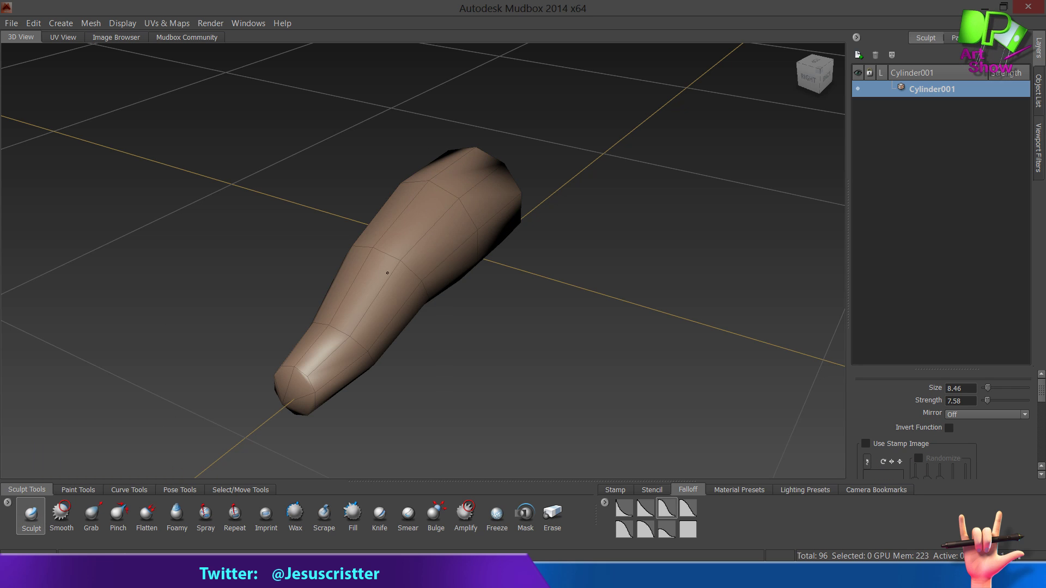
Try Sculpt strokes along the upper surface of the unsubdivided cylinder mesh, then undo them.
{"action": "mouse_move", "coordinate": [388, 273]}
{"action": "left_mouse_down"}
{"action": "mouse_move", "coordinate": [462, 196]}
{"action": "mouse_move", "coordinate": [420, 225]}
{"action": "mouse_move", "coordinate": [344, 342]}
{"action": "mouse_move", "coordinate": [321, 344]}
{"action": "mouse_move", "coordinate": [320, 361]}
{"action": "mouse_move", "coordinate": [379, 220]}
{"action": "left_mouse_up"}
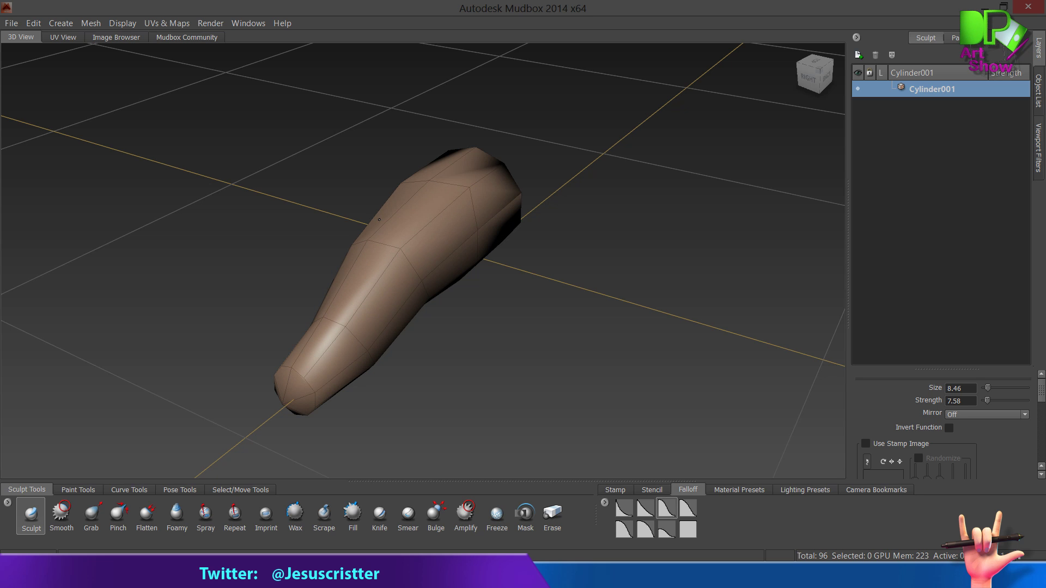
{"action": "mouse_move", "coordinate": [473, 216]}
{"action": "left_mouse_down"}
{"action": "mouse_move", "coordinate": [418, 193]}
{"action": "mouse_move", "coordinate": [369, 269]}
{"action": "left_mouse_up"}
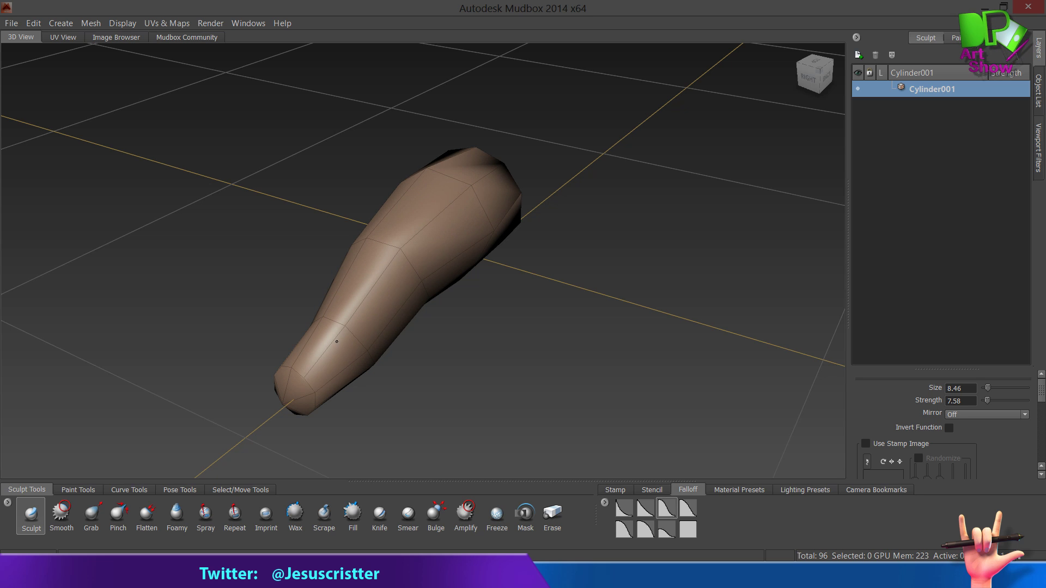
{"action": "left_click_drag", "start_coordinate": [336, 341], "coordinate": [447, 249]}
{"action": "key", "text": "ctrl+z"}
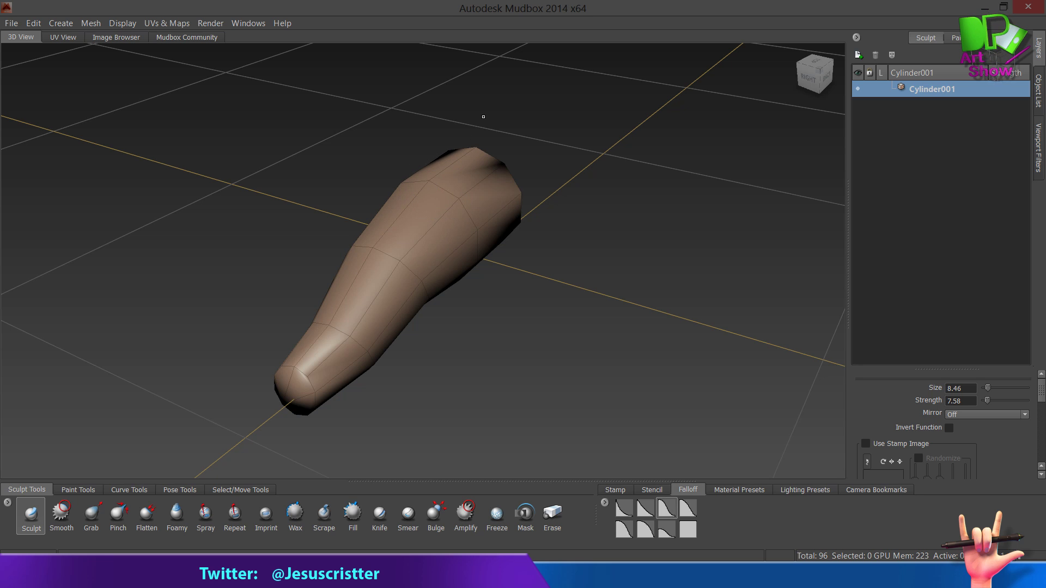
Subdivide the cylinder mesh three times to reach 3136 polygons.
{"action": "key", "text": "shift+d"}
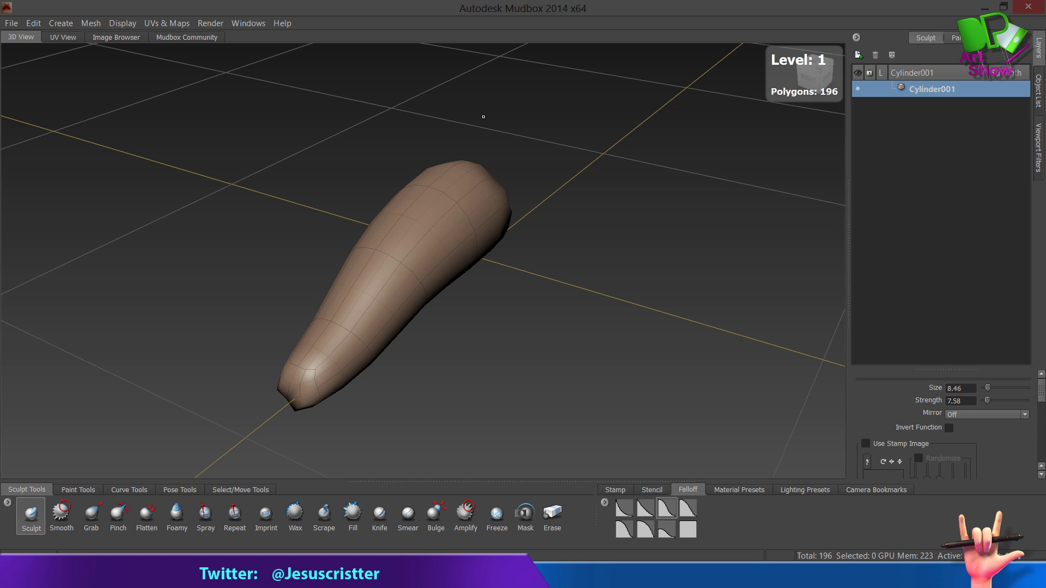
{"action": "key", "text": "shift+d"}
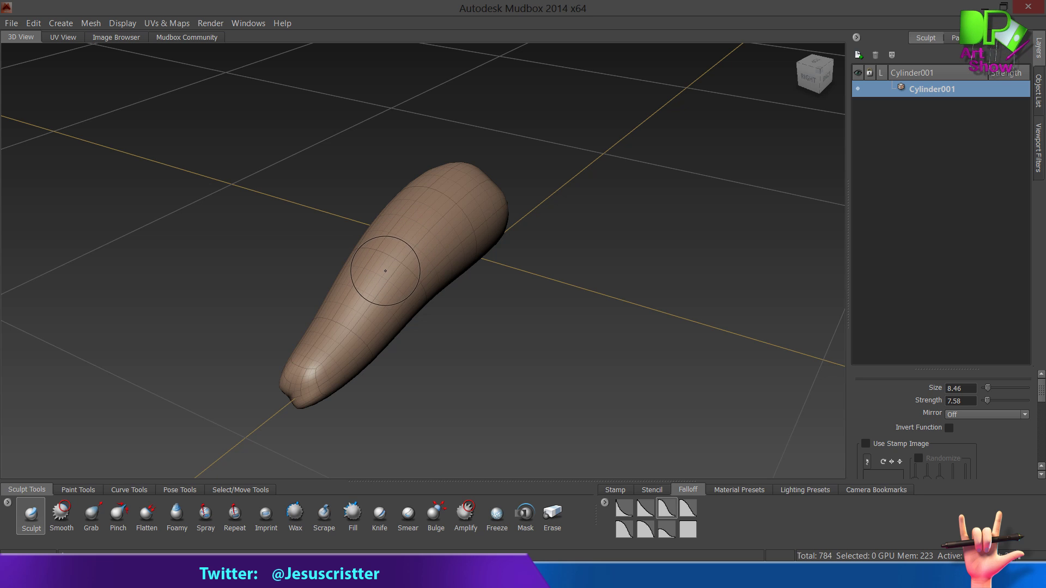
{"action": "key", "text": "w"}
{"action": "key", "text": "shift+d"}
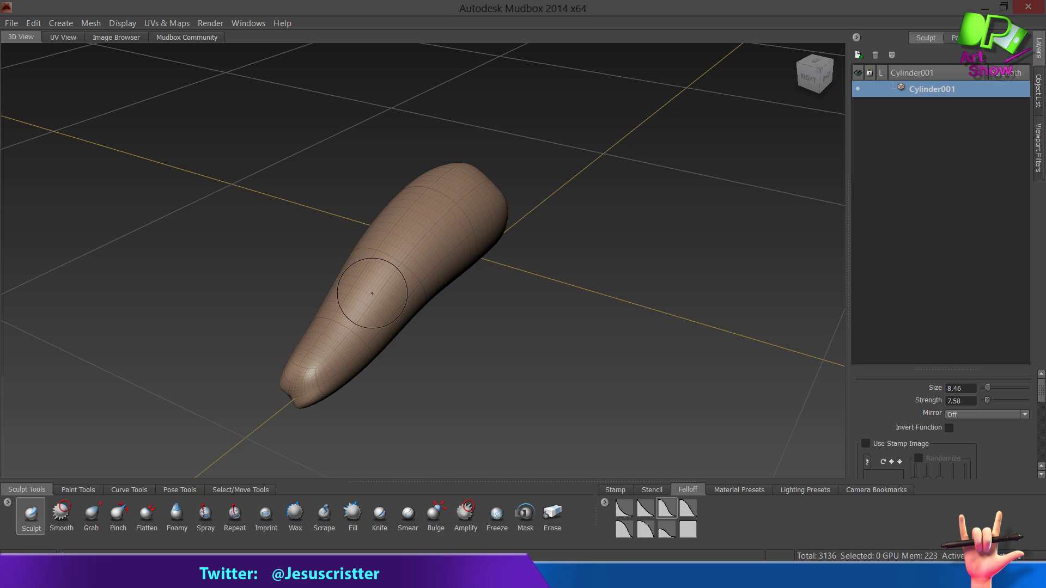
Try a Sculpt stroke across the middle of the subdivided form and undo it.
{"action": "mouse_move", "coordinate": [410, 249]}
{"action": "left_mouse_down"}
{"action": "mouse_move", "coordinate": [383, 288]}
{"action": "mouse_move", "coordinate": [458, 216]}
{"action": "mouse_move", "coordinate": [425, 222]}
{"action": "mouse_move", "coordinate": [434, 196]}
{"action": "mouse_move", "coordinate": [359, 300]}
{"action": "left_mouse_up"}
{"action": "key", "text": "ctrl+z"}
{"action": "key", "text": "ctrl+z"}
{"action": "key", "text": "ctrl+z"}
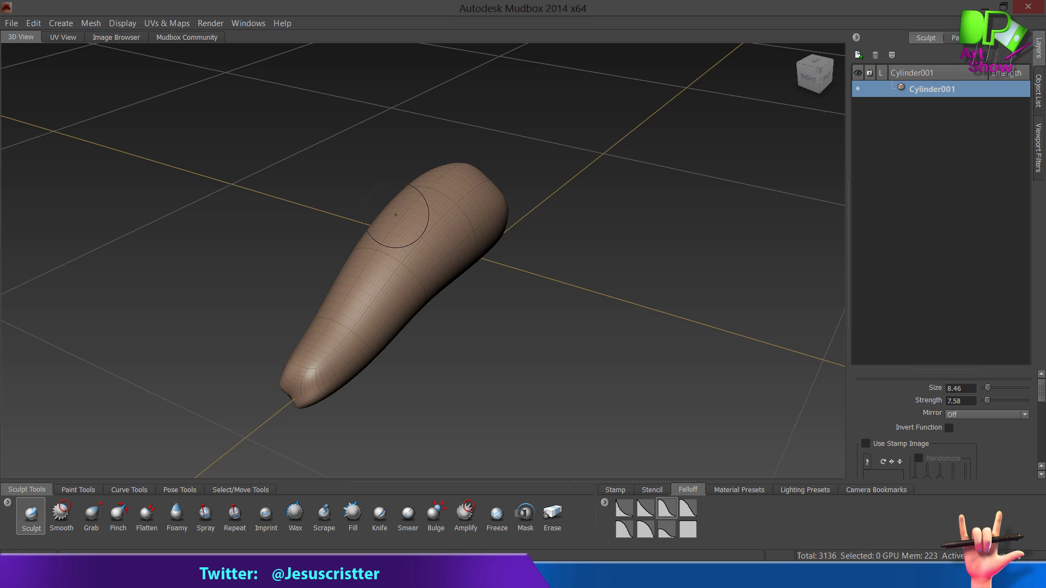
Sculpt long raised ridges along the side and top of the form with brush size 8.46 and strength 7.58.
{"action": "left_click_drag", "start_coordinate": [442, 224], "coordinate": [378, 259], "text": "alt"}
{"action": "mouse_move", "coordinate": [278, 352]}
{"action": "left_mouse_down"}
{"action": "mouse_move", "coordinate": [312, 336]}
{"action": "mouse_move", "coordinate": [415, 241]}
{"action": "mouse_move", "coordinate": [507, 195]}
{"action": "mouse_move", "coordinate": [420, 241]}
{"action": "mouse_move", "coordinate": [333, 324]}
{"action": "mouse_move", "coordinate": [424, 258]}
{"action": "mouse_move", "coordinate": [414, 262]}
{"action": "mouse_move", "coordinate": [517, 216]}
{"action": "mouse_move", "coordinate": [493, 221]}
{"action": "left_mouse_up"}
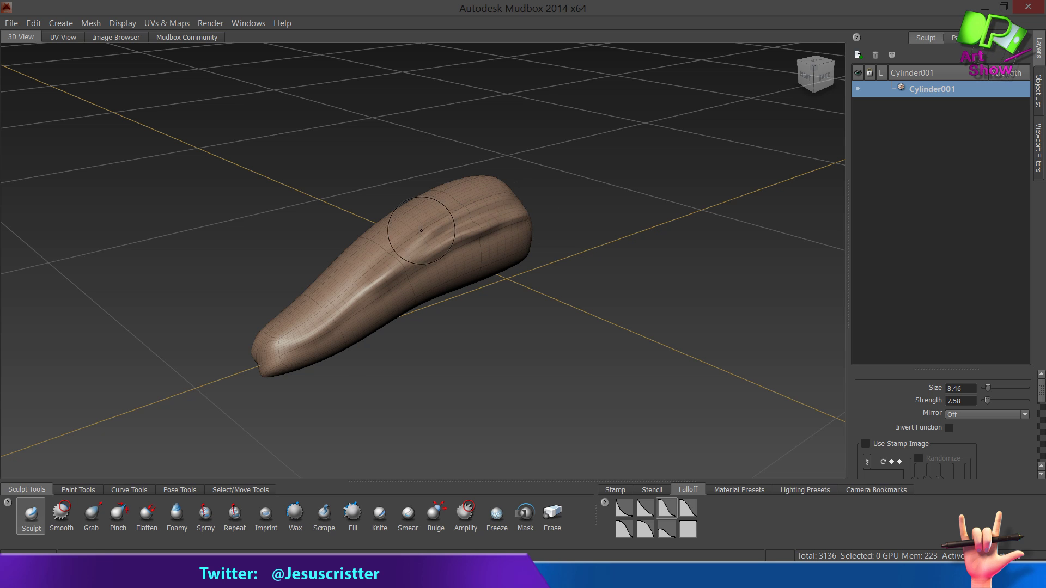
{"action": "mouse_move", "coordinate": [421, 230]}
{"action": "left_mouse_down", "text": "alt"}
{"action": "mouse_move", "coordinate": [401, 211]}
{"action": "mouse_move", "coordinate": [420, 226]}
{"action": "mouse_move", "coordinate": [352, 376]}
{"action": "left_mouse_up", "text": "alt"}
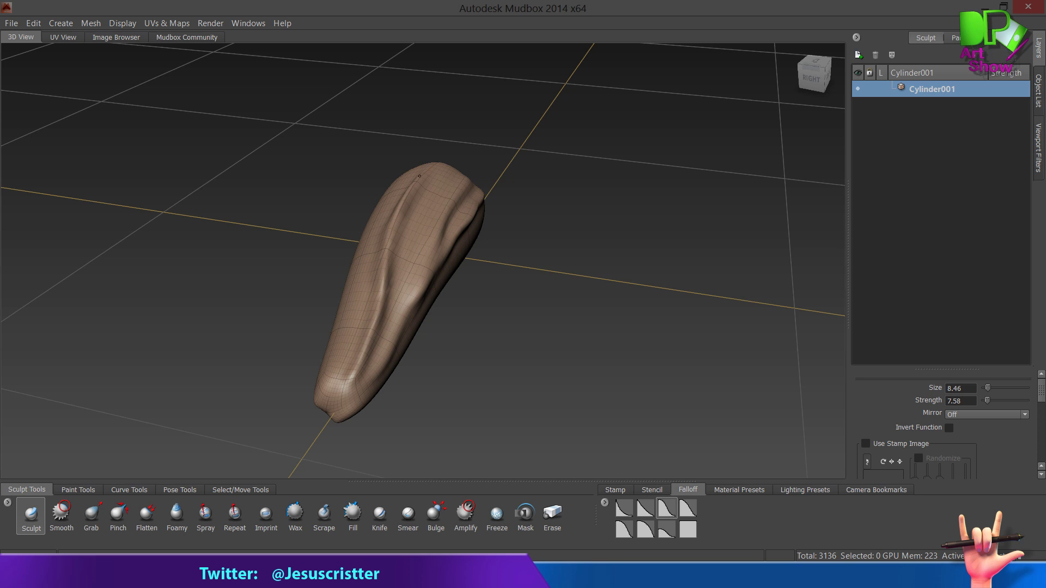
{"action": "left_click_drag", "start_coordinate": [395, 218], "coordinate": [377, 324]}
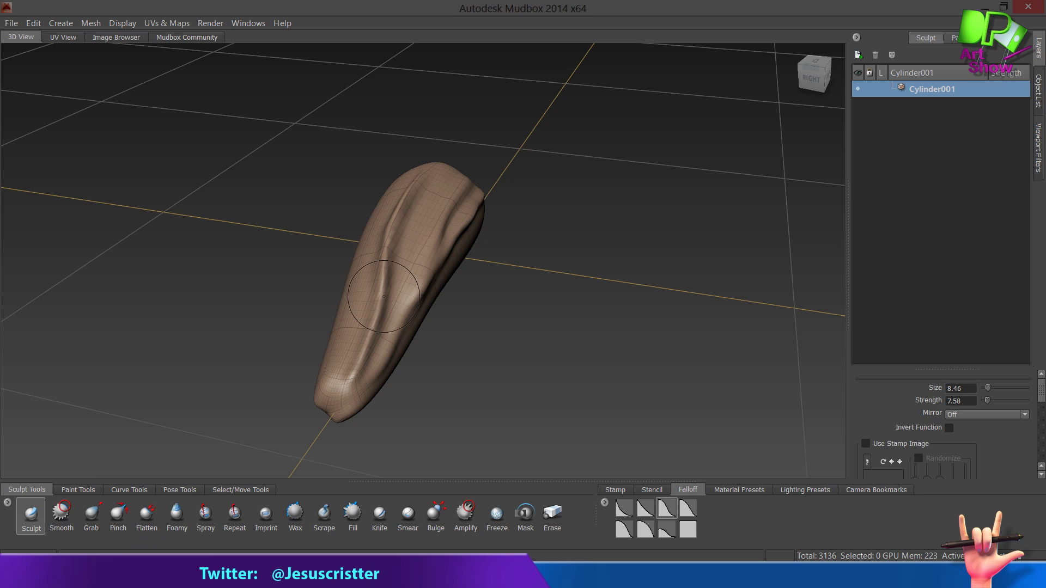
Smooth the lengthwise ridges on the top and side of the form so they blend into the surface.
{"action": "mouse_move", "coordinate": [385, 297]}
{"action": "left_mouse_down", "text": "shift"}
{"action": "mouse_move", "coordinate": [389, 276]}
{"action": "mouse_move", "coordinate": [374, 310]}
{"action": "mouse_move", "coordinate": [399, 225]}
{"action": "mouse_move", "coordinate": [410, 240]}
{"action": "mouse_move", "coordinate": [430, 225]}
{"action": "mouse_move", "coordinate": [426, 258]}
{"action": "mouse_move", "coordinate": [349, 370]}
{"action": "left_mouse_up", "text": "shift"}
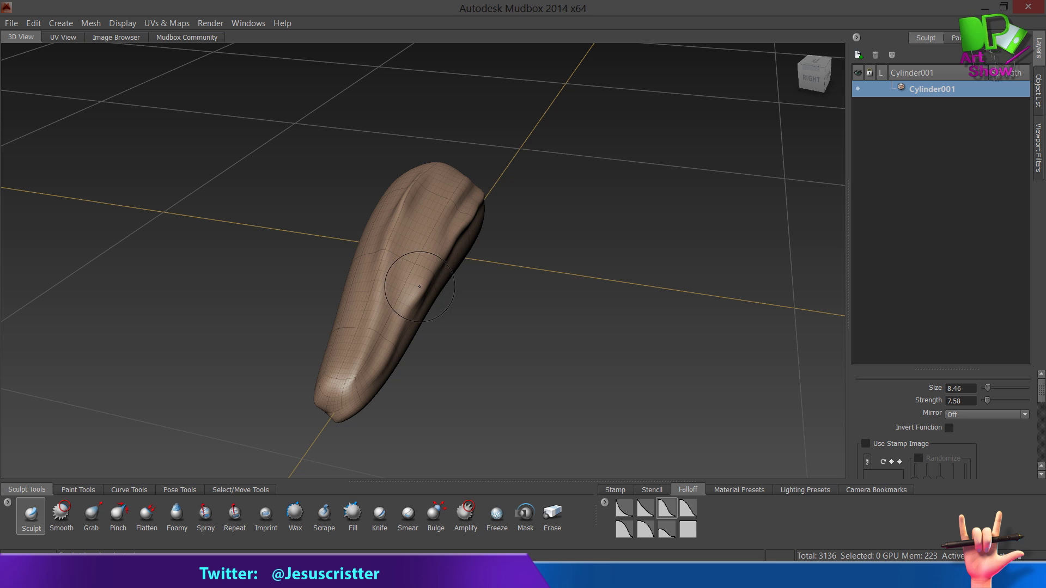
{"action": "left_click_drag", "start_coordinate": [421, 285], "coordinate": [427, 275], "text": "shift"}
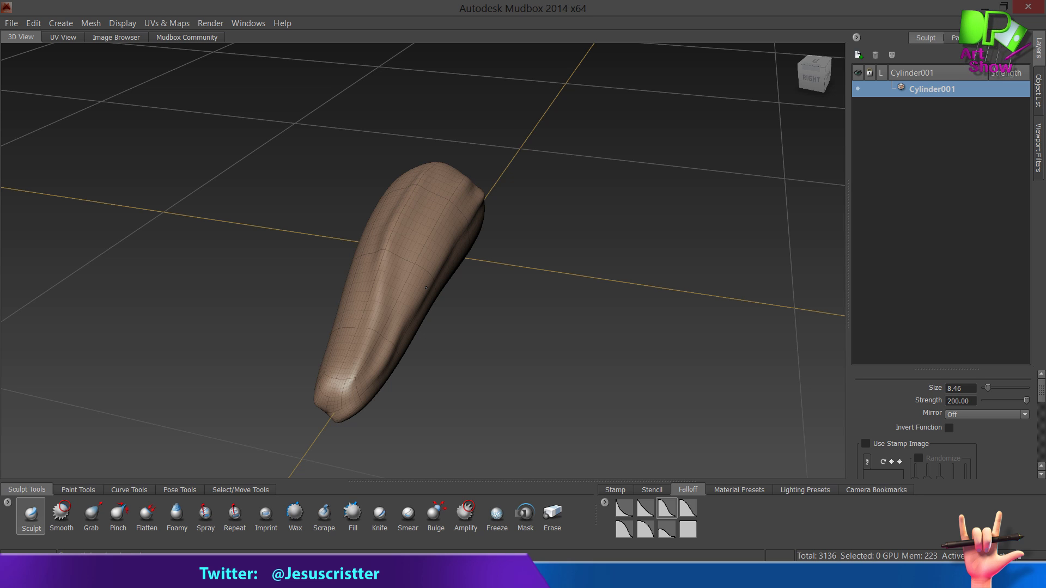
{"action": "left_click_drag", "start_coordinate": [426, 288], "coordinate": [380, 361], "text": "shift"}
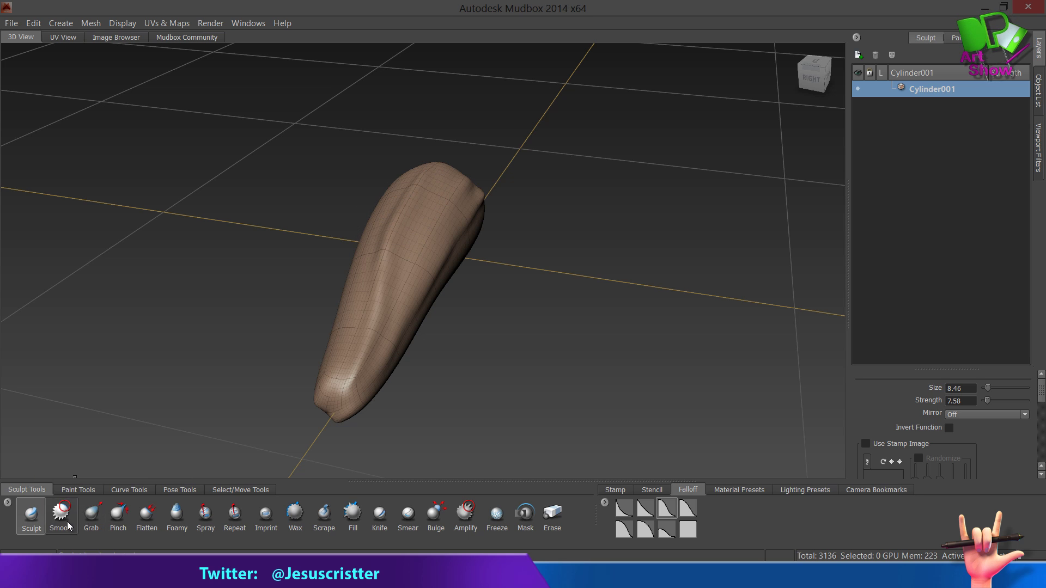
Switch to the Grab tool and raise its brush size to 31.78 and its strength to about 36.
{"action": "left_click", "coordinate": [93, 517]}
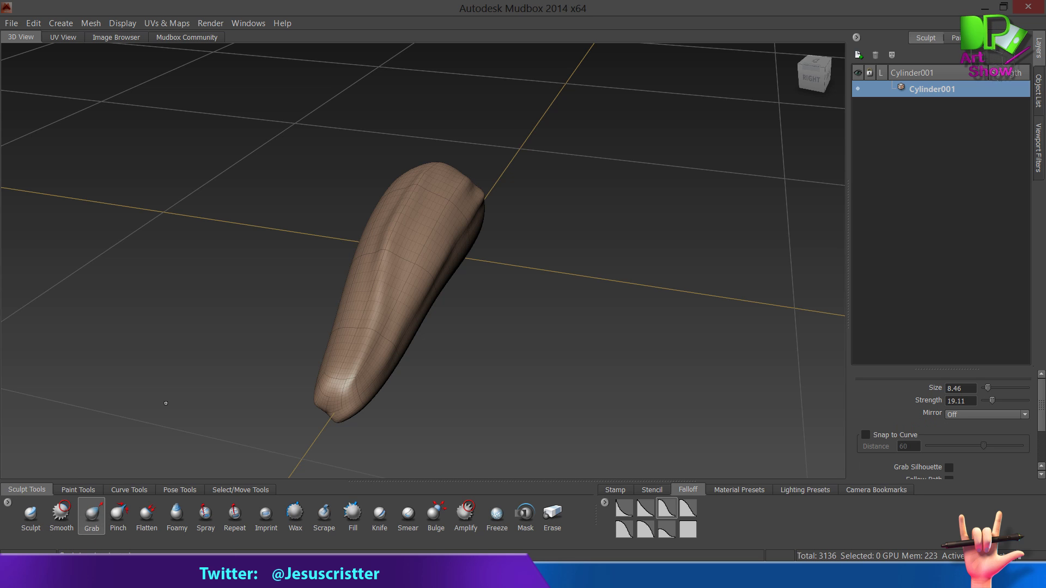
{"action": "mouse_move", "coordinate": [358, 345]}
{"action": "left_mouse_down"}
{"action": "mouse_move", "coordinate": [244, 319]}
{"action": "mouse_move", "coordinate": [404, 357]}
{"action": "mouse_move", "coordinate": [311, 329]}
{"action": "left_mouse_up"}
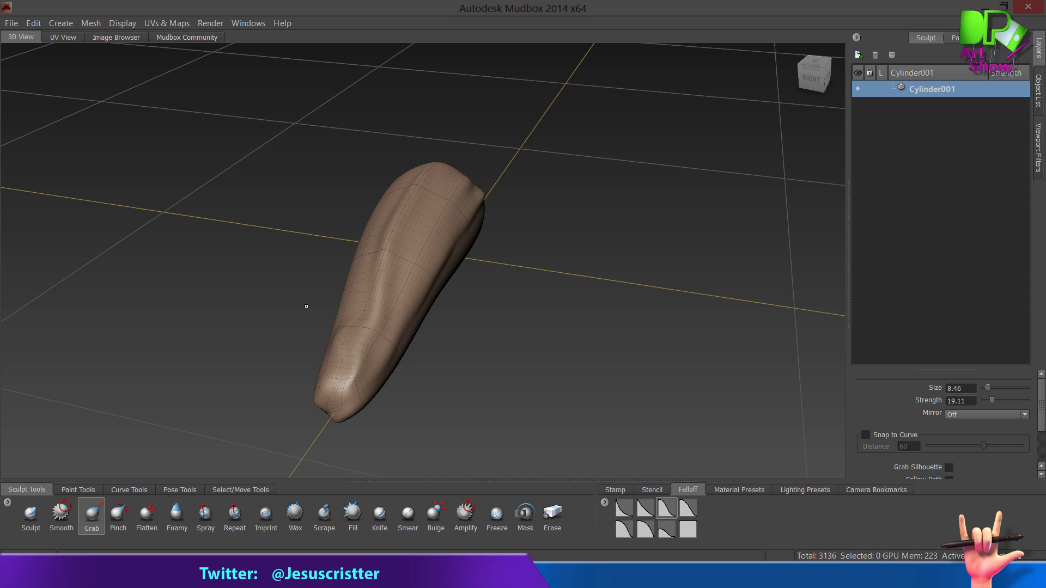
{"action": "left_click_drag", "start_coordinate": [306, 306], "coordinate": [304, 232]}
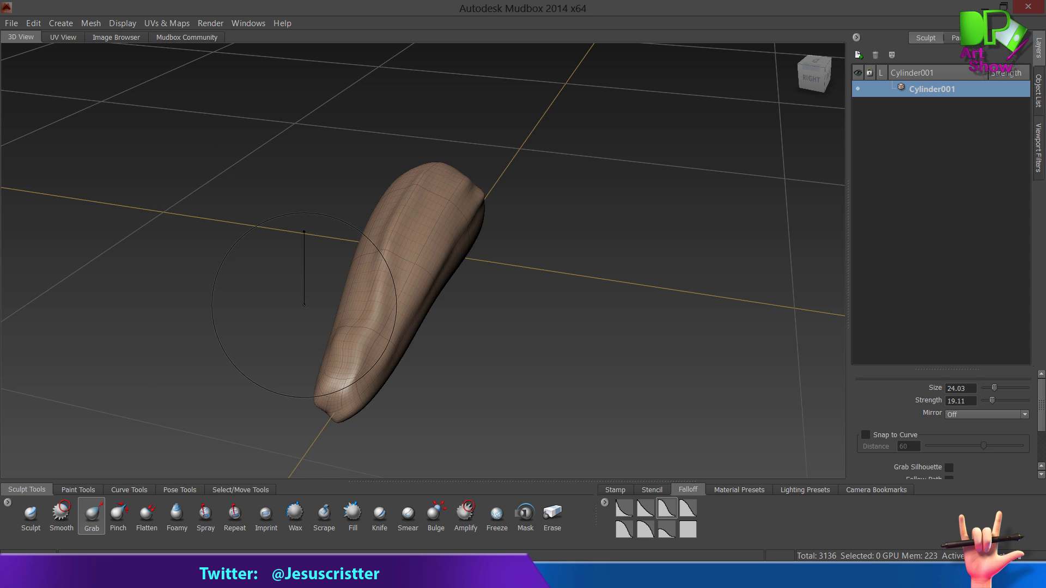
{"action": "mouse_move", "coordinate": [304, 305]}
{"action": "left_mouse_down"}
{"action": "mouse_move", "coordinate": [294, 305]}
{"action": "mouse_move", "coordinate": [334, 305]}
{"action": "left_mouse_up"}
{"action": "mouse_move", "coordinate": [382, 246]}
{"action": "left_mouse_down"}
{"action": "mouse_move", "coordinate": [406, 248]}
{"action": "mouse_move", "coordinate": [381, 230]}
{"action": "mouse_move", "coordinate": [373, 162]}
{"action": "left_mouse_up"}
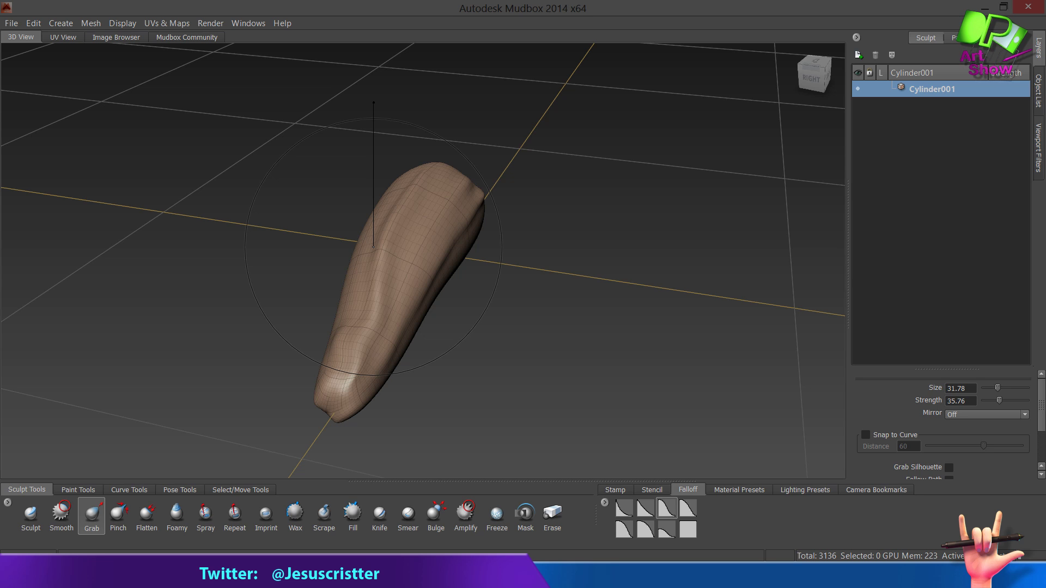
{"action": "left_click_drag", "start_coordinate": [373, 98], "coordinate": [374, 101]}
Pull the form's upper side outward with Grab and set the brush to size 10.56 and strength 44.69.
{"action": "mouse_move", "coordinate": [396, 216]}
{"action": "left_mouse_down"}
{"action": "mouse_move", "coordinate": [387, 229]}
{"action": "mouse_move", "coordinate": [345, 229]}
{"action": "left_mouse_up"}
{"action": "key", "text": "b"}
{"action": "left_click_drag", "start_coordinate": [399, 84], "coordinate": [399, 68]}
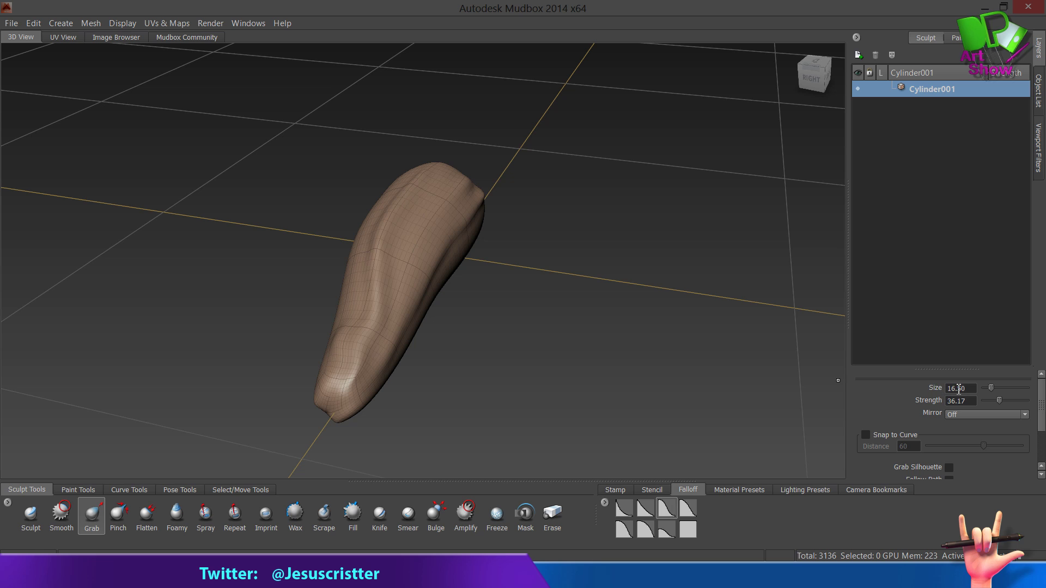
{"action": "left_click_drag", "start_coordinate": [407, 250], "coordinate": [407, 69]}
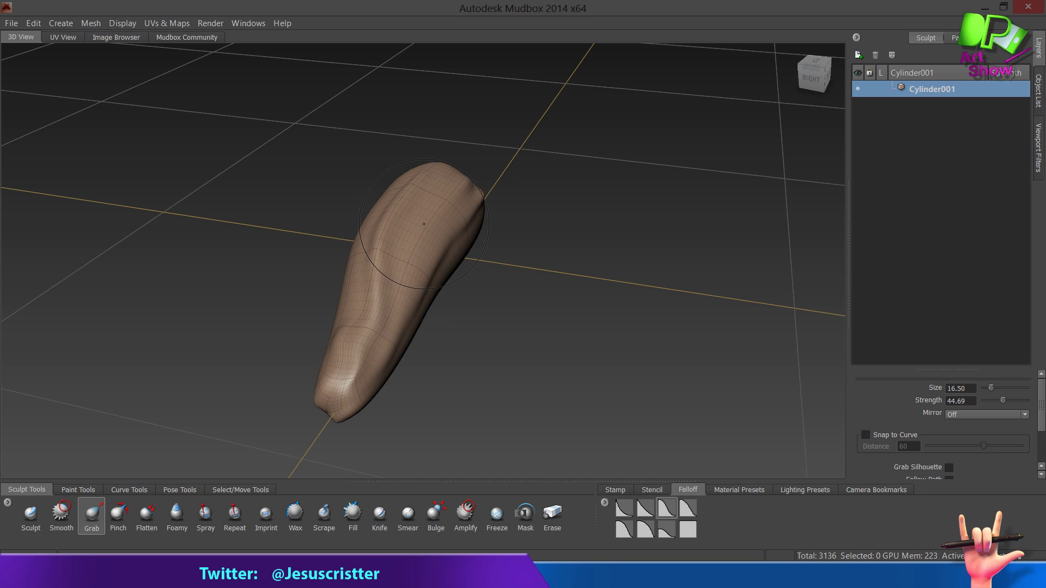
{"action": "key", "text": "b"}
{"action": "left_click_drag", "start_coordinate": [426, 225], "coordinate": [403, 224]}
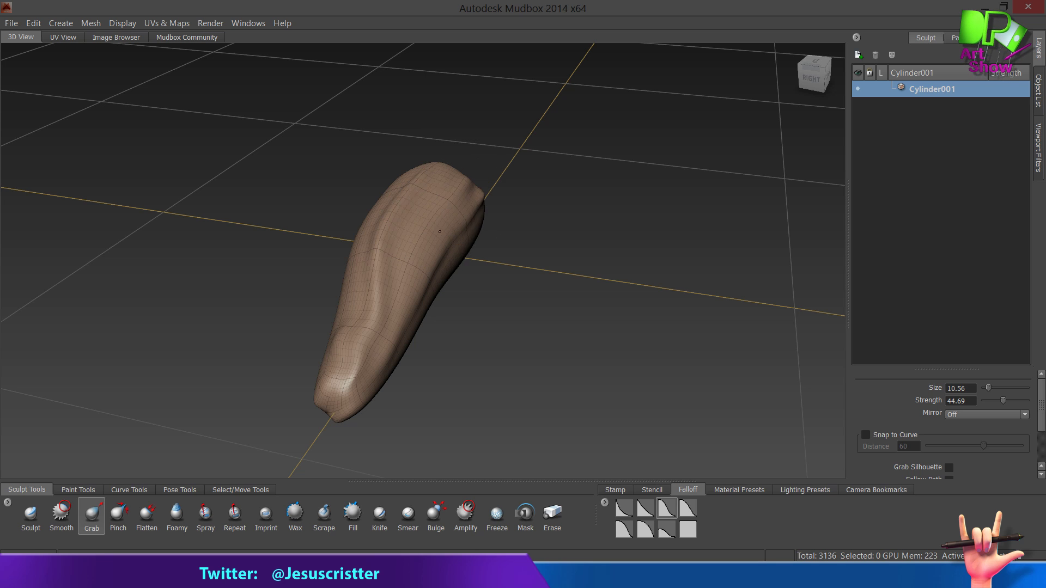
Smooth away the remaining ridges along the top and side of the form.
{"action": "mouse_move", "coordinate": [454, 205]}
{"action": "left_mouse_down", "text": "alt"}
{"action": "mouse_move", "coordinate": [479, 205]}
{"action": "mouse_move", "coordinate": [458, 205]}
{"action": "left_mouse_up", "text": "alt"}
{"action": "key", "text": "shift"}
{"action": "mouse_move", "coordinate": [347, 337]}
{"action": "left_mouse_down", "text": "shift"}
{"action": "mouse_move", "coordinate": [374, 321]}
{"action": "mouse_move", "coordinate": [423, 189]}
{"action": "left_mouse_up", "text": "shift"}
{"action": "left_click_drag", "start_coordinate": [453, 248], "coordinate": [400, 231], "text": "alt"}
{"action": "mouse_move", "coordinate": [425, 267]}
{"action": "left_mouse_down", "text": "shift"}
{"action": "mouse_move", "coordinate": [335, 332]}
{"action": "mouse_move", "coordinate": [374, 296]}
{"action": "mouse_move", "coordinate": [376, 326]}
{"action": "left_mouse_up", "text": "shift"}
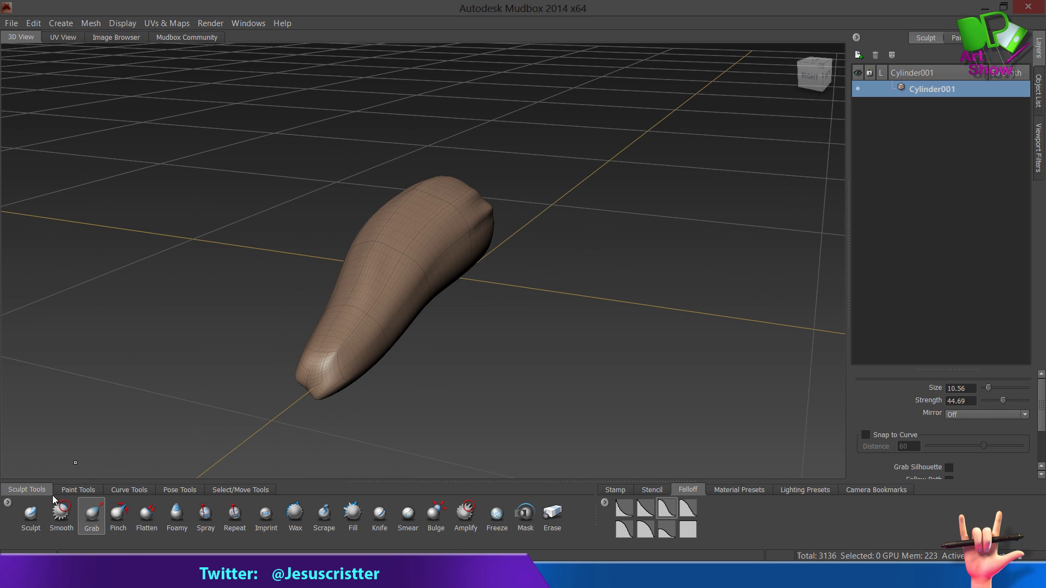
Sculpt new lengthwise folds from the wide end to the narrow end with brush size 10.56 and strength 7.58.
{"action": "left_click", "coordinate": [31, 517]}
{"action": "mouse_move", "coordinate": [426, 190]}
{"action": "left_mouse_down"}
{"action": "mouse_move", "coordinate": [357, 309]}
{"action": "mouse_move", "coordinate": [379, 251]}
{"action": "mouse_move", "coordinate": [339, 347]}
{"action": "left_mouse_up"}
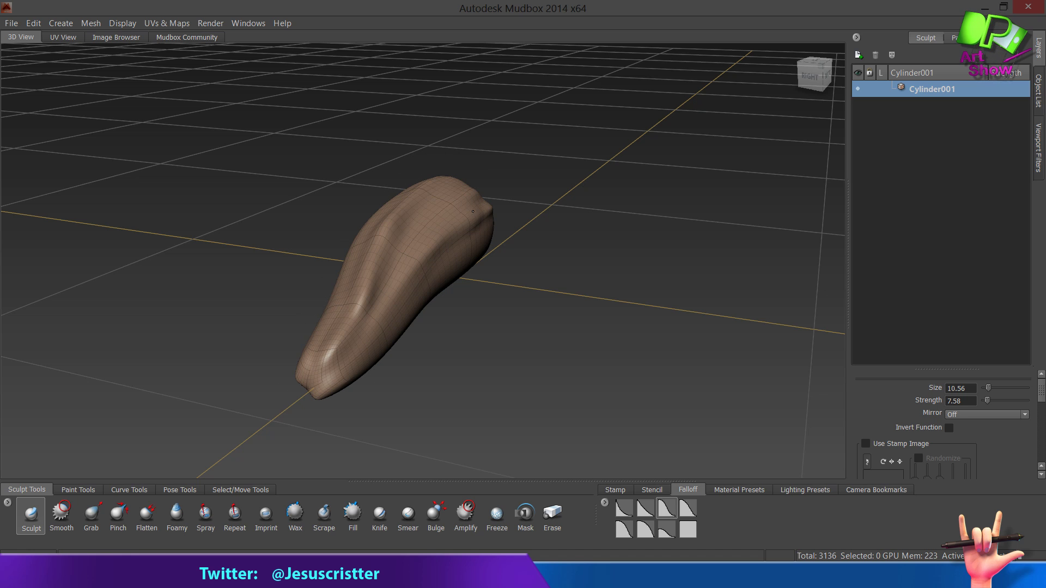
{"action": "mouse_move", "coordinate": [430, 251]}
{"action": "left_mouse_down"}
{"action": "mouse_move", "coordinate": [479, 256]}
{"action": "mouse_move", "coordinate": [300, 307]}
{"action": "mouse_move", "coordinate": [492, 260]}
{"action": "mouse_move", "coordinate": [443, 239]}
{"action": "left_mouse_up"}
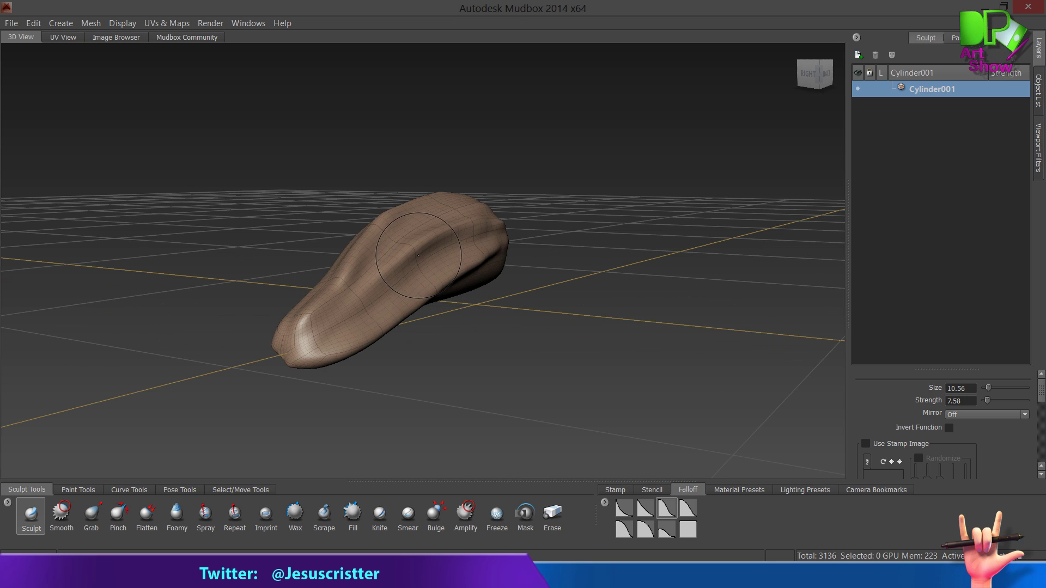
Subdivide the mesh to level 4 and deepen the folds along its upper surface with the Sculpt tool.
{"action": "key", "text": "shift+d"}
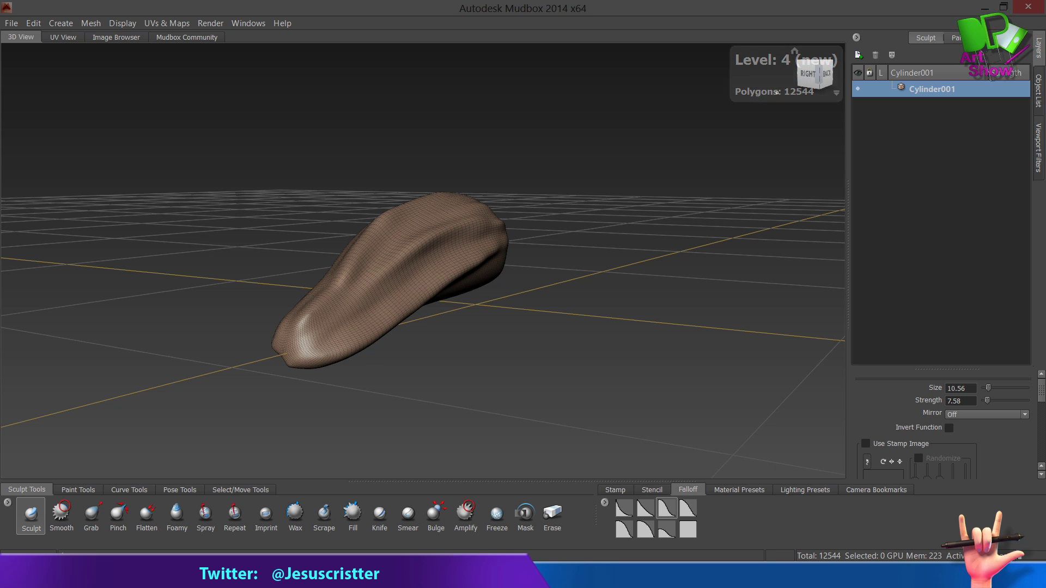
{"action": "left_click", "coordinate": [808, 73]}
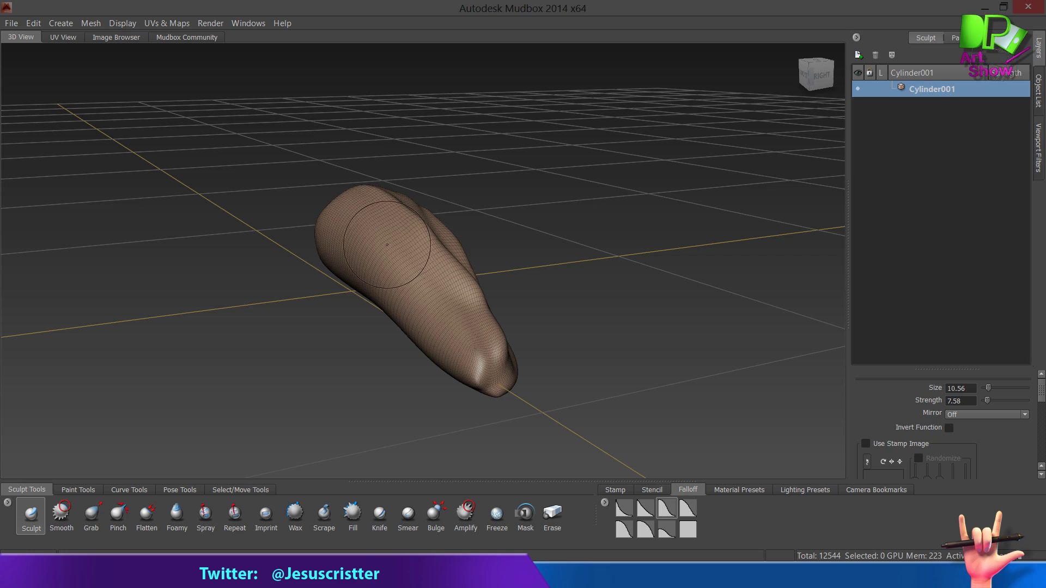
{"action": "left_click_drag", "start_coordinate": [407, 230], "coordinate": [351, 281]}
{"action": "scroll", "coordinate": [351, 280], "scroll_direction": "down", "scroll_amount": 3}
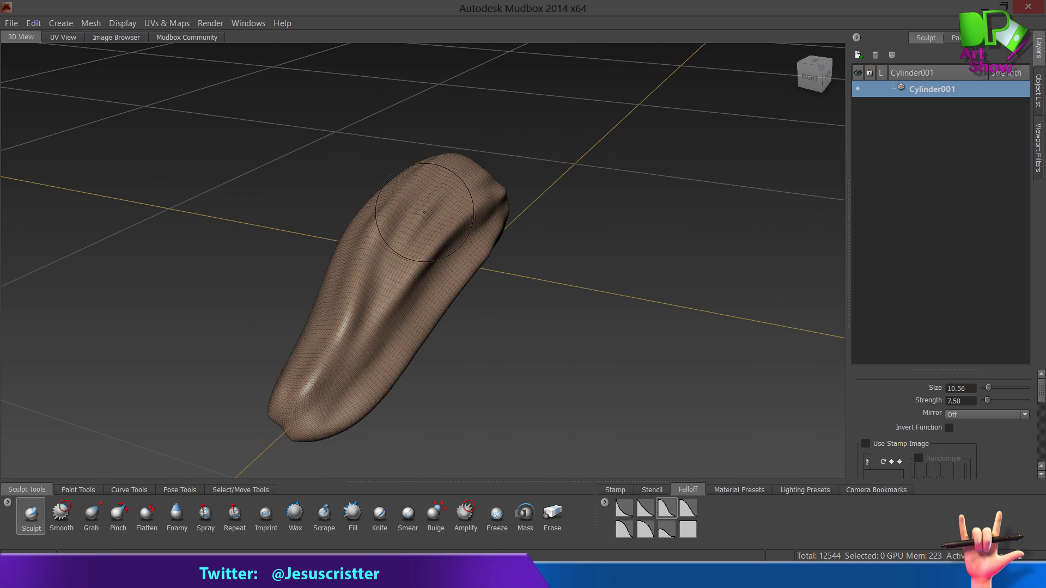
{"action": "mouse_move", "coordinate": [465, 171]}
{"action": "left_mouse_down"}
{"action": "mouse_move", "coordinate": [389, 280]}
{"action": "mouse_move", "coordinate": [480, 270]}
{"action": "left_mouse_up"}
Sculpt several long folds along the form's smooth opposite side and across its top.
{"action": "key", "text": "m"}
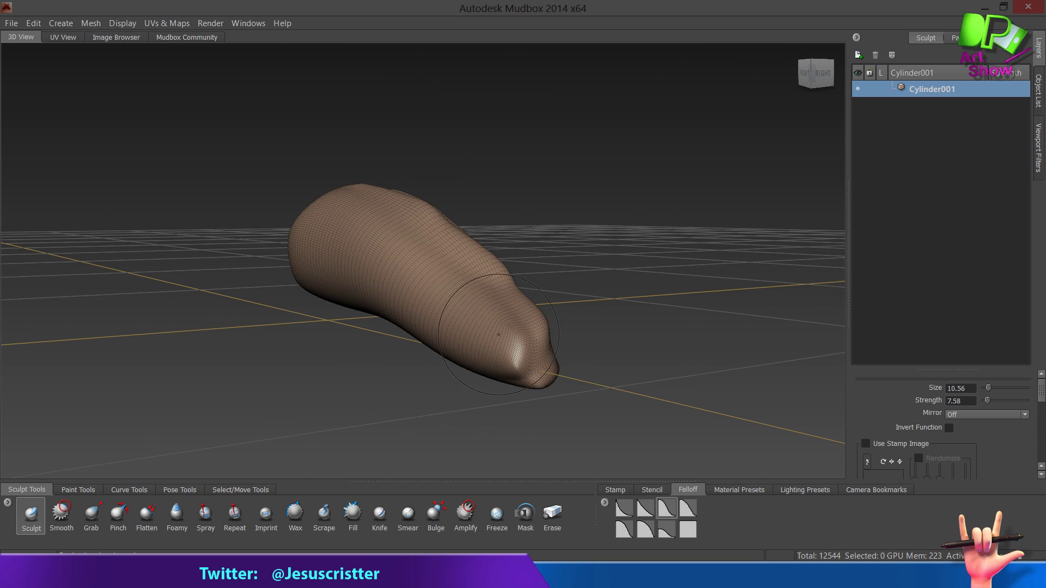
{"action": "mouse_move", "coordinate": [369, 249]}
{"action": "left_mouse_down"}
{"action": "mouse_move", "coordinate": [457, 320]}
{"action": "mouse_move", "coordinate": [537, 388]}
{"action": "left_mouse_up"}
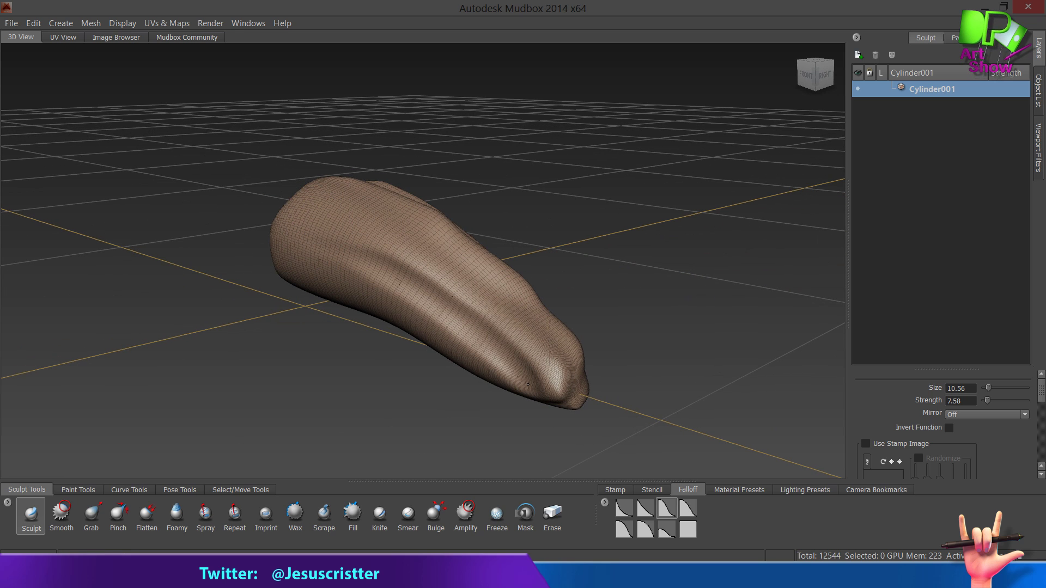
{"action": "left_click_drag", "start_coordinate": [266, 221], "coordinate": [316, 195]}
{"action": "mouse_move", "coordinate": [346, 239]}
{"action": "left_mouse_down"}
{"action": "mouse_move", "coordinate": [405, 305]}
{"action": "mouse_move", "coordinate": [449, 384]}
{"action": "left_mouse_up"}
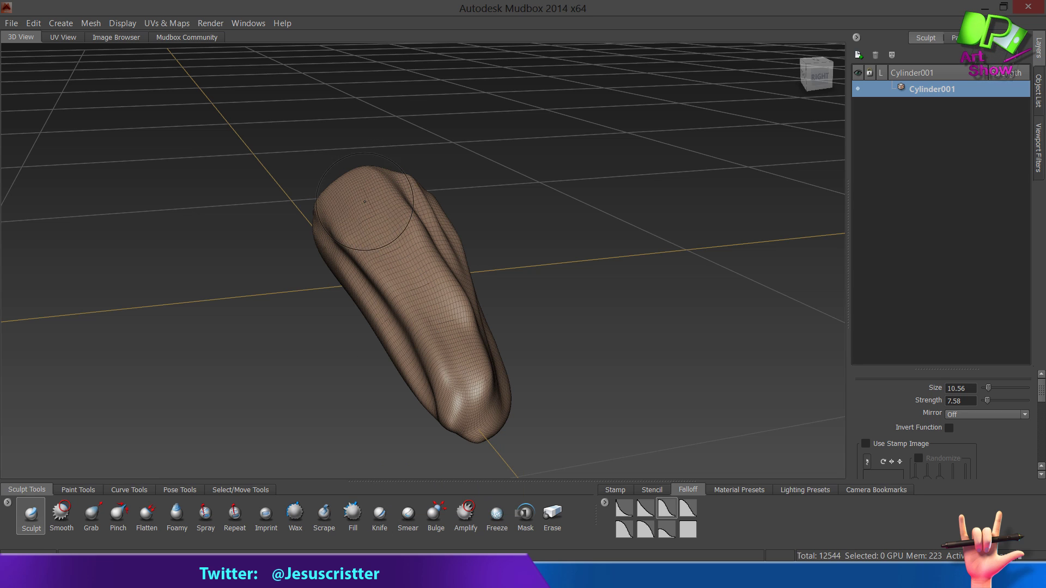
{"action": "left_click_drag", "start_coordinate": [439, 305], "coordinate": [381, 286]}
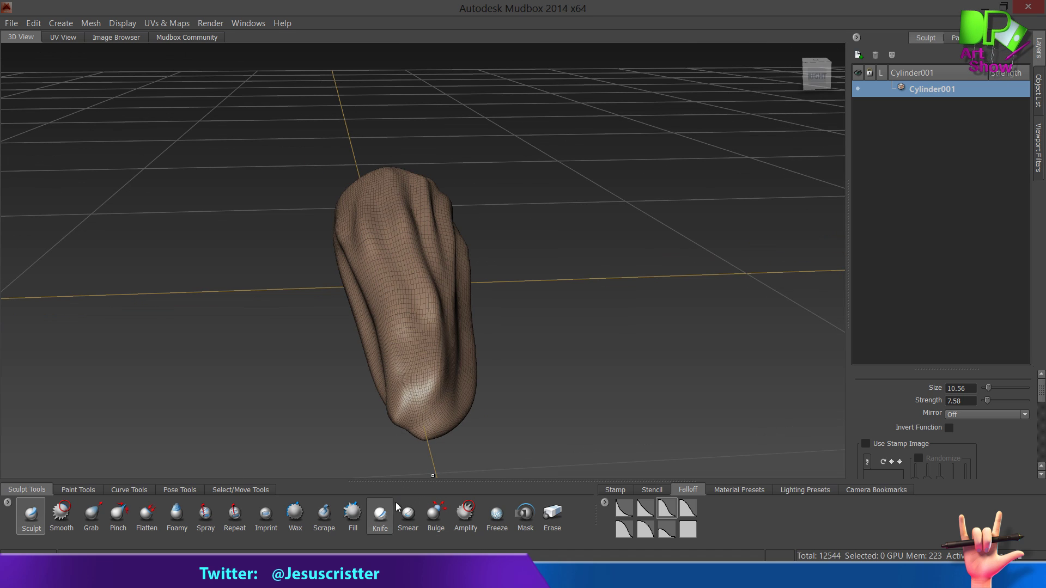
Carve thin creases along the folds with the Knife tool at size 10.56 and strength 11.55.
{"action": "left_click", "coordinate": [381, 513]}
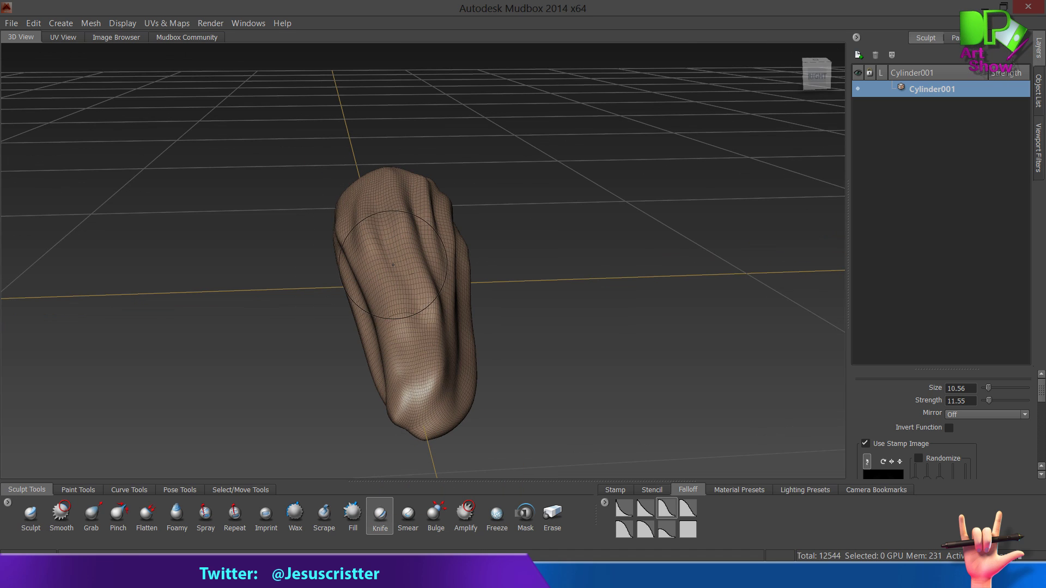
{"action": "left_click_drag", "start_coordinate": [403, 305], "coordinate": [354, 294]}
{"action": "left_click_drag", "start_coordinate": [327, 408], "coordinate": [392, 321]}
{"action": "left_click_drag", "start_coordinate": [360, 359], "coordinate": [484, 237]}
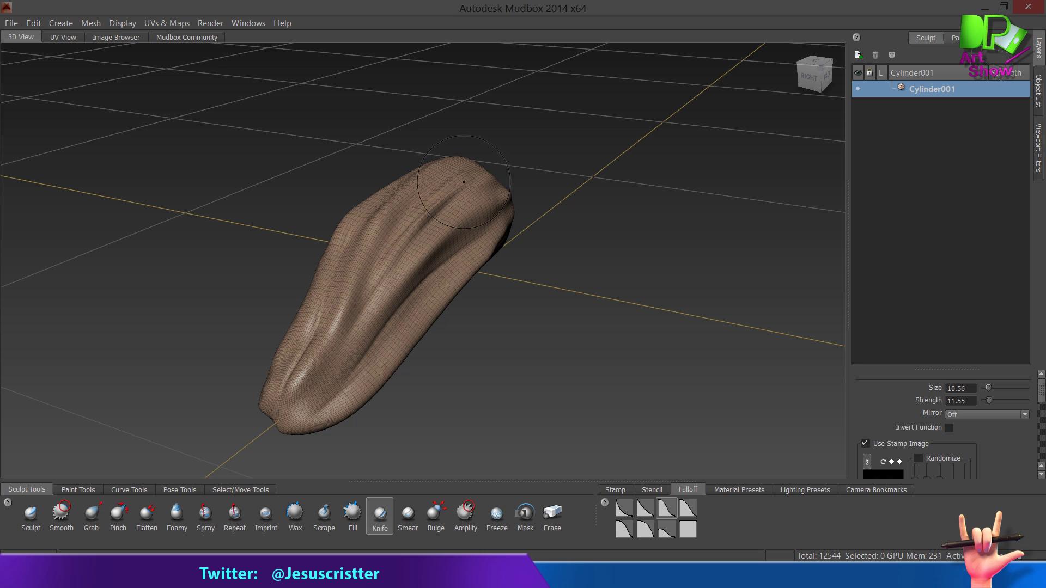
Carve creases along the folds with the Knife tool at size 10.56 and strength 11.55, subdividing the mesh to level 5.
{"action": "left_click_drag", "start_coordinate": [413, 274], "coordinate": [442, 259]}
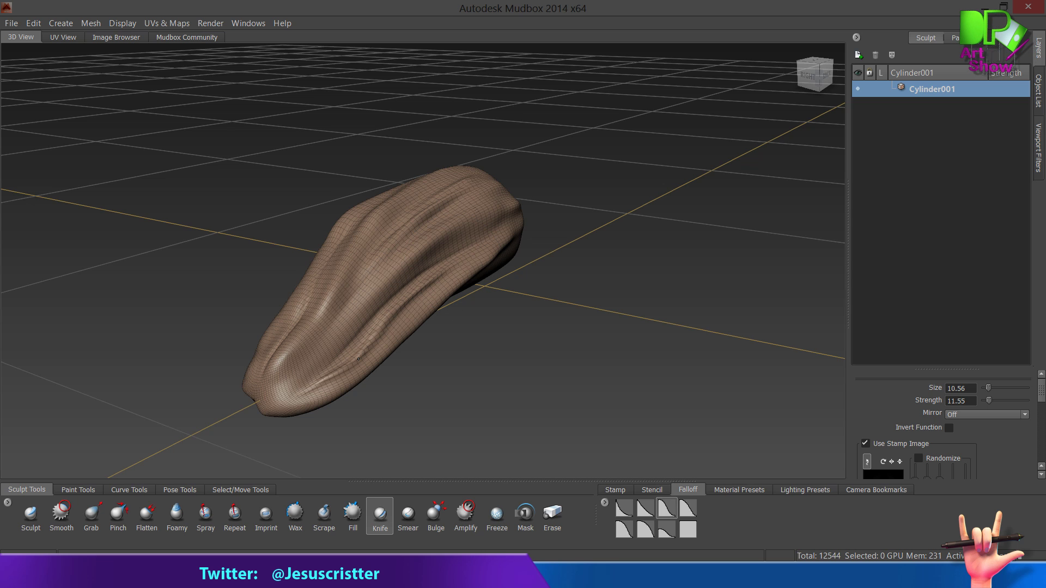
{"action": "mouse_move", "coordinate": [348, 294]}
{"action": "left_mouse_down"}
{"action": "mouse_move", "coordinate": [388, 235]}
{"action": "mouse_move", "coordinate": [444, 252]}
{"action": "mouse_move", "coordinate": [428, 241]}
{"action": "left_mouse_up"}
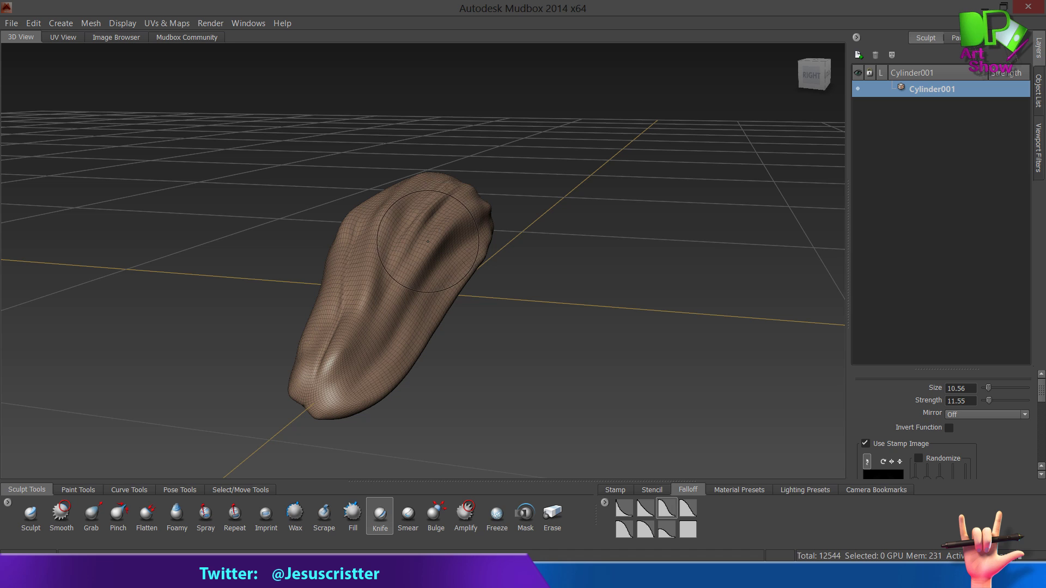
{"action": "key", "text": "shift+d"}
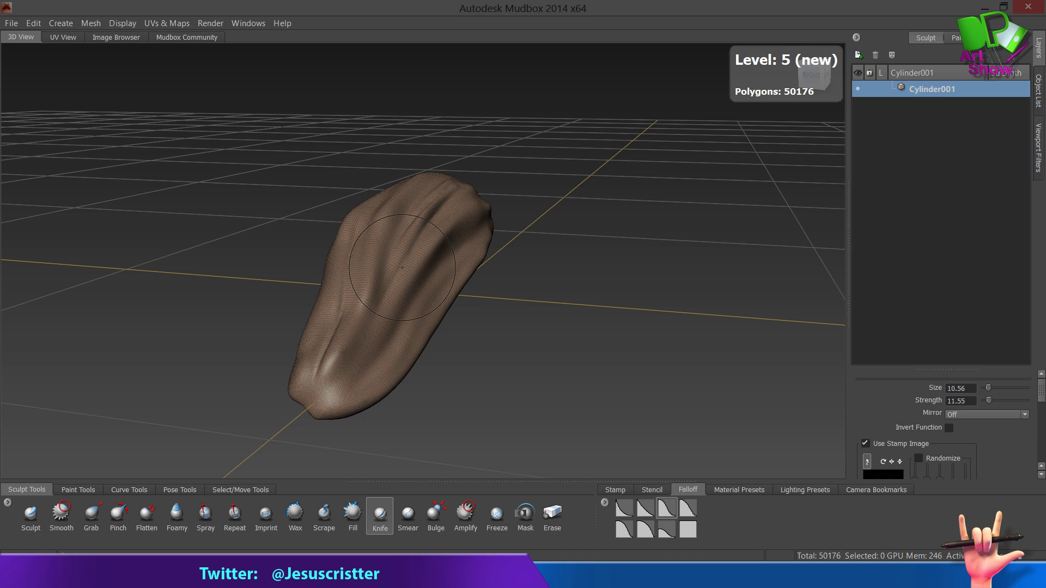
{"action": "mouse_move", "coordinate": [423, 234]}
{"action": "left_mouse_down"}
{"action": "mouse_move", "coordinate": [371, 339]}
{"action": "mouse_move", "coordinate": [383, 302]}
{"action": "mouse_move", "coordinate": [353, 364]}
{"action": "left_mouse_up"}
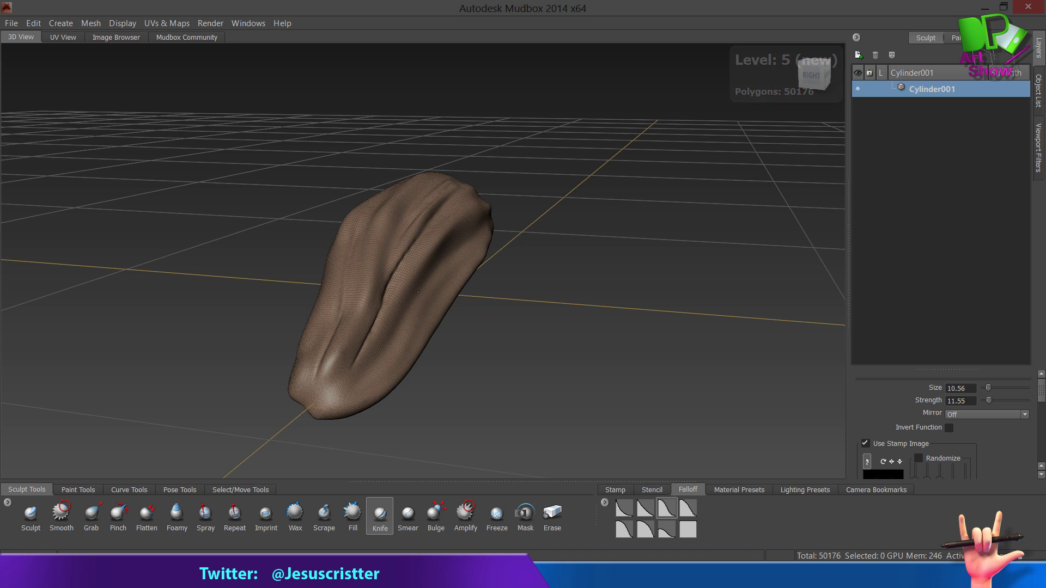
{"action": "key", "text": "shift"}
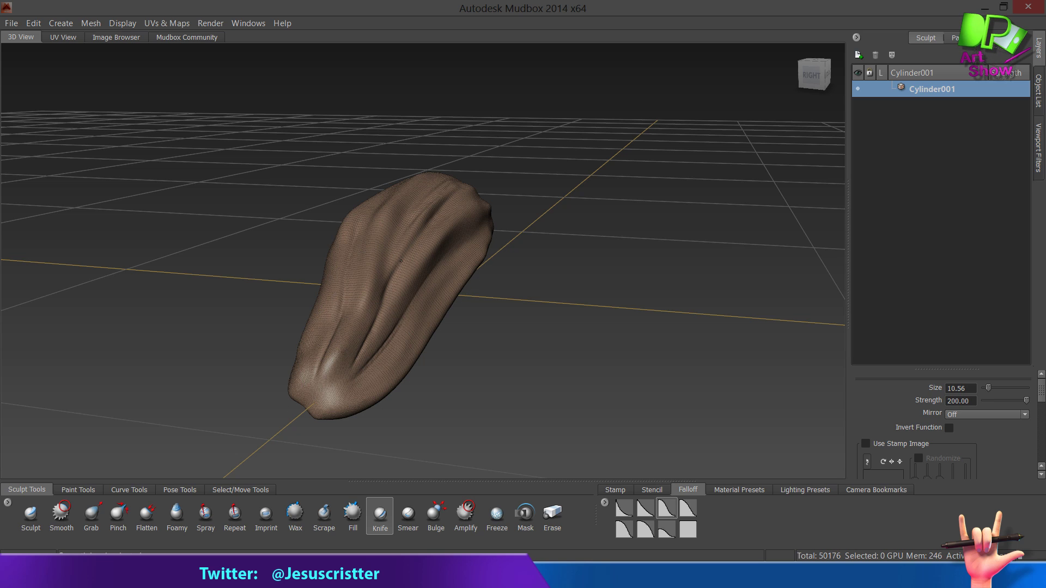
{"action": "left_click_drag", "start_coordinate": [327, 361], "coordinate": [409, 315]}
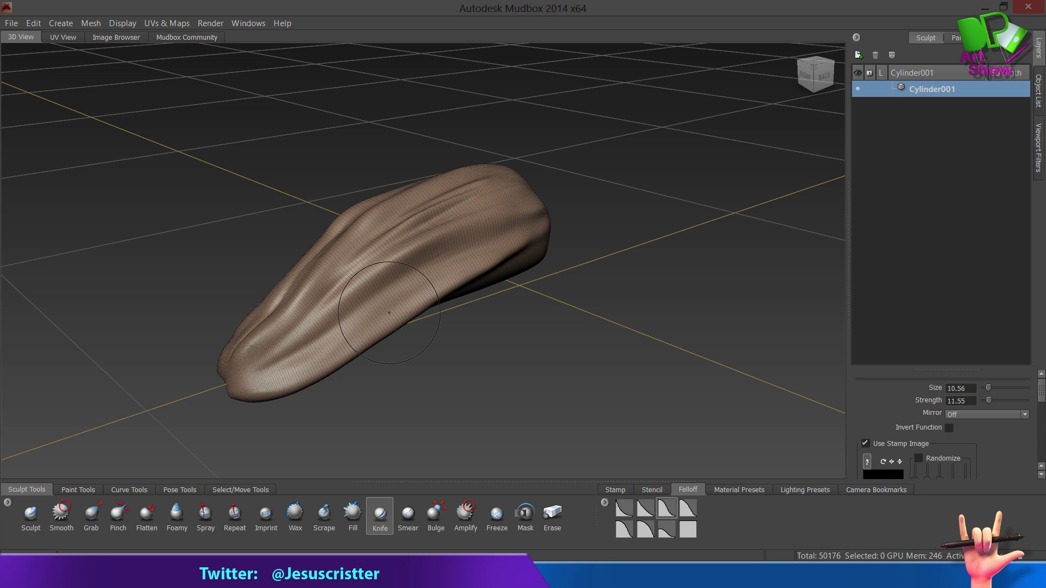
{"action": "left_click", "coordinate": [599, 574]}
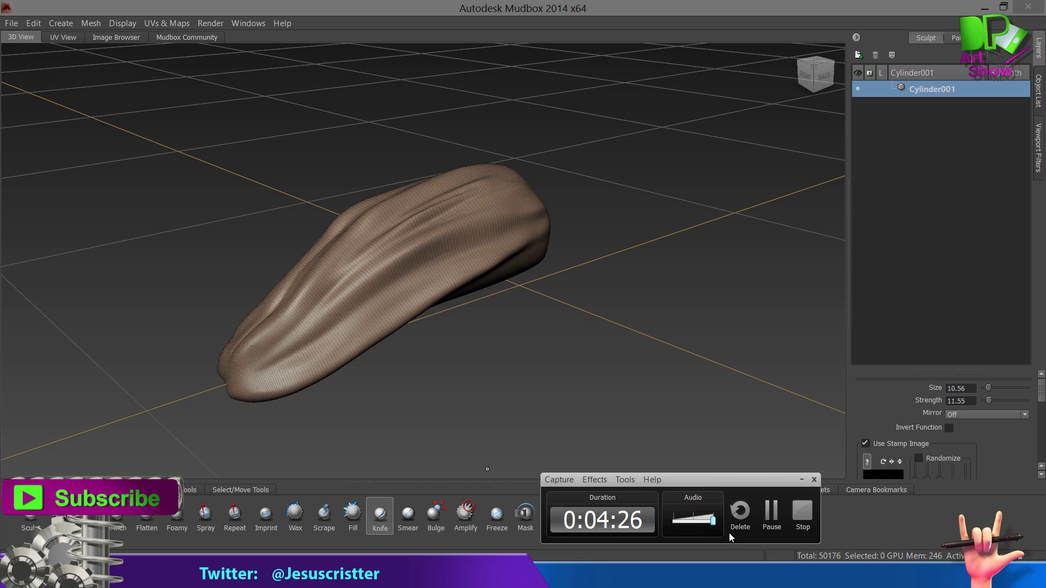
{"action": "left_click", "coordinate": [772, 512]}
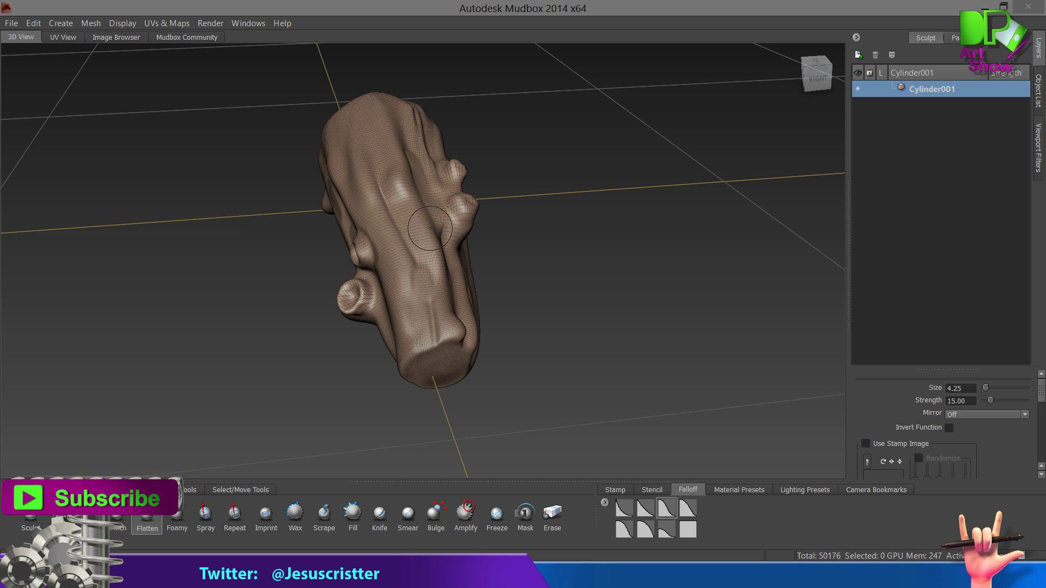
Step the sculpted log through its subdivision levels and switch it to level 4.
{"action": "key", "text": "Page_Up"}
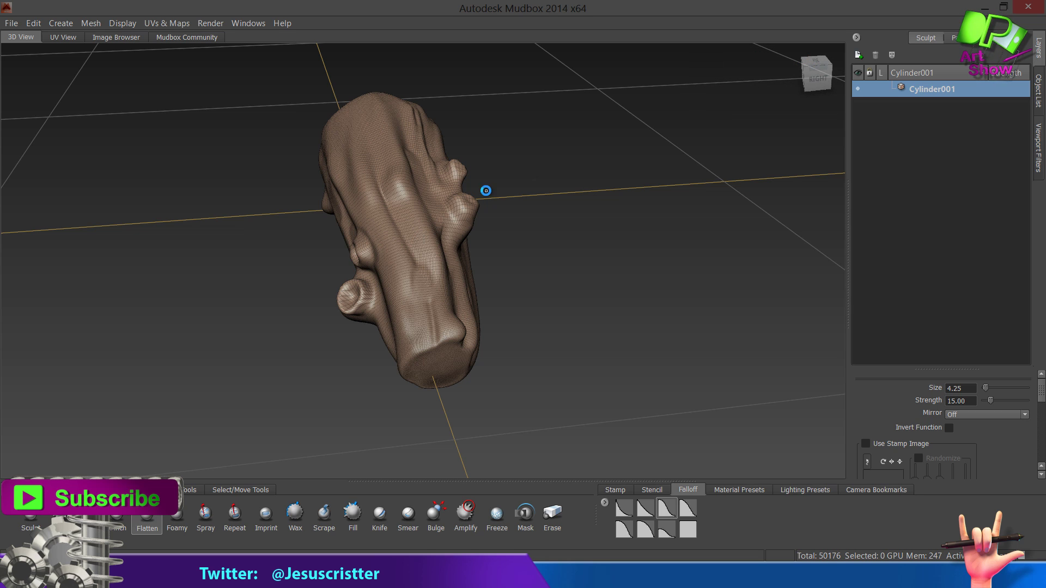
{"action": "key", "text": "Page_Down"}
{"action": "key", "text": "Page_Down"}
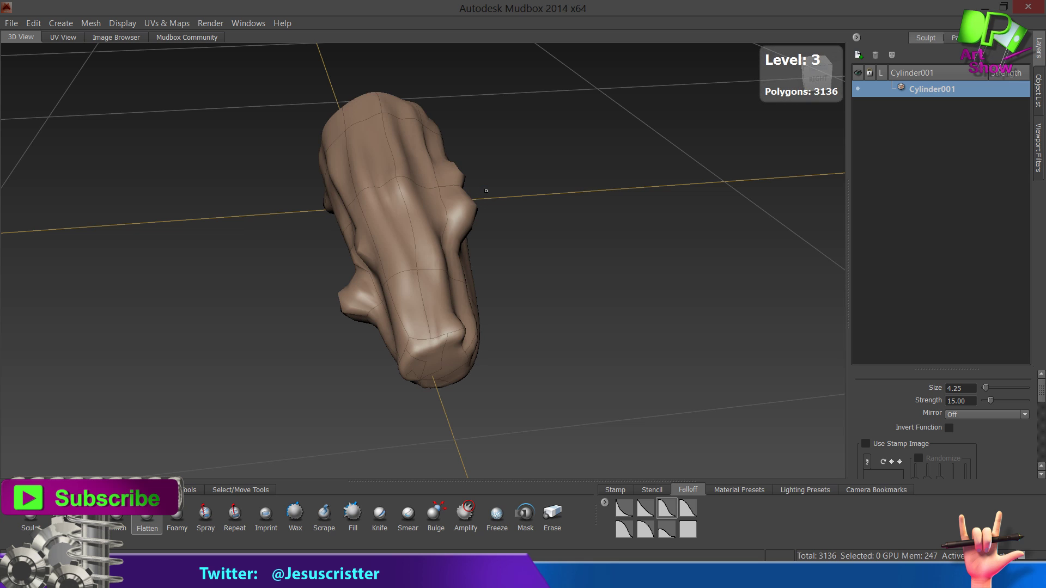
{"action": "key", "text": "Page_Up"}
{"action": "key", "text": "Page_Up"}
{"action": "key", "text": "Page_Down"}
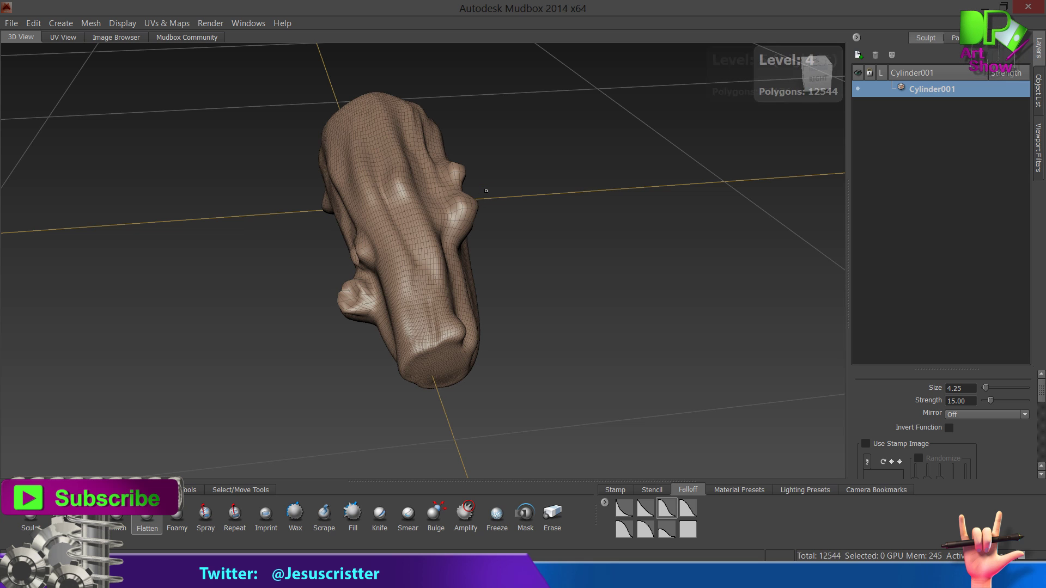
{"action": "key", "text": "Page_Down"}
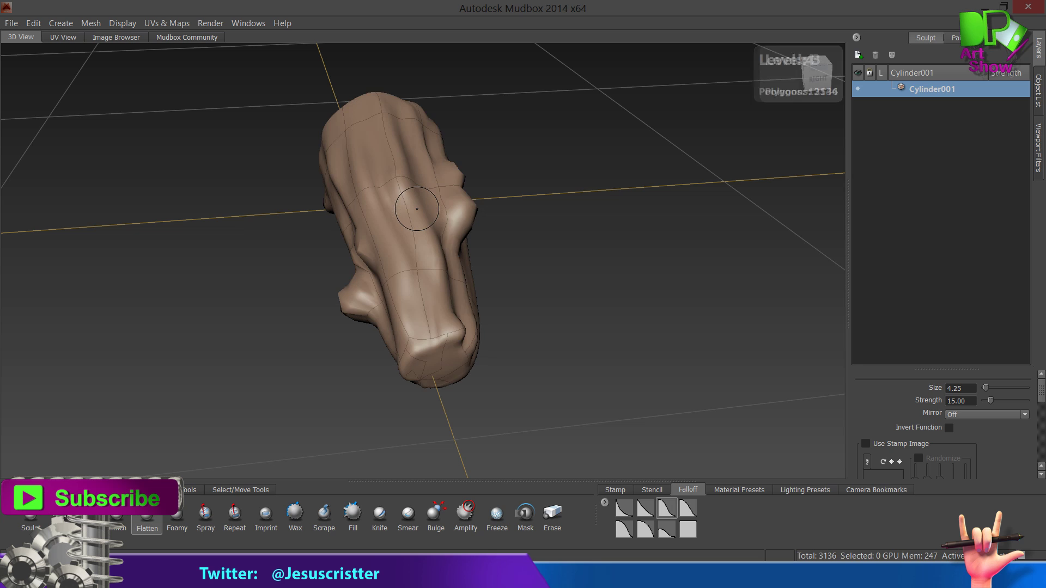
{"action": "key", "text": "Page_Up"}
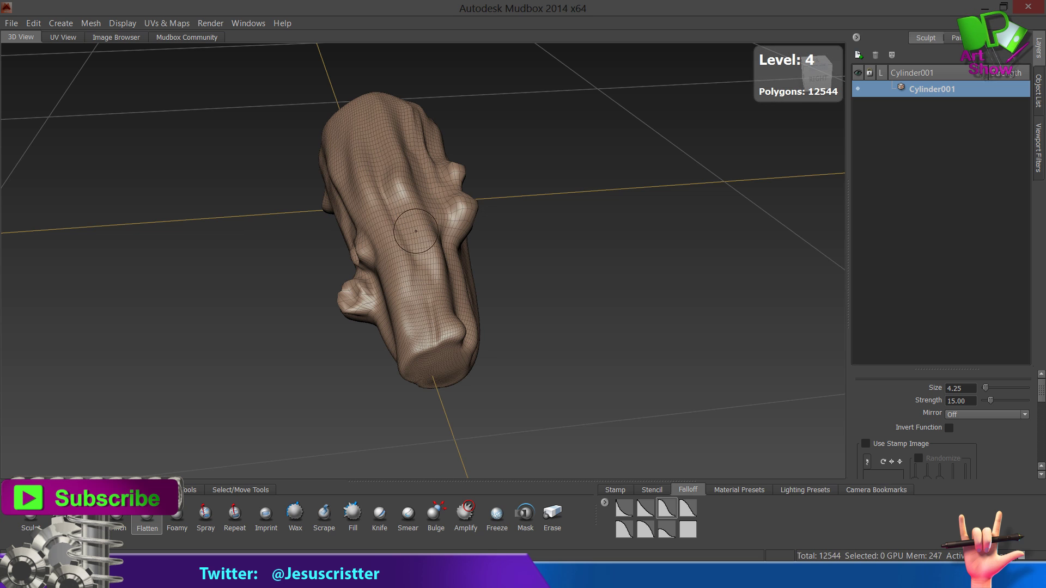
Select the whole log mesh with the object selection tool.
{"action": "left_click", "coordinate": [7, 23]}
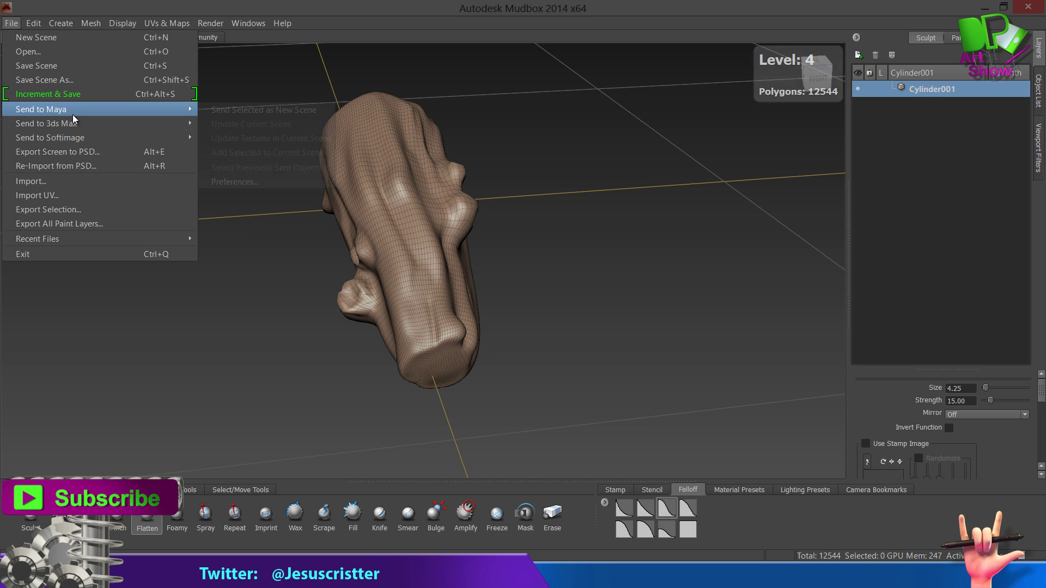
{"action": "mouse_move", "coordinate": [76, 126]}
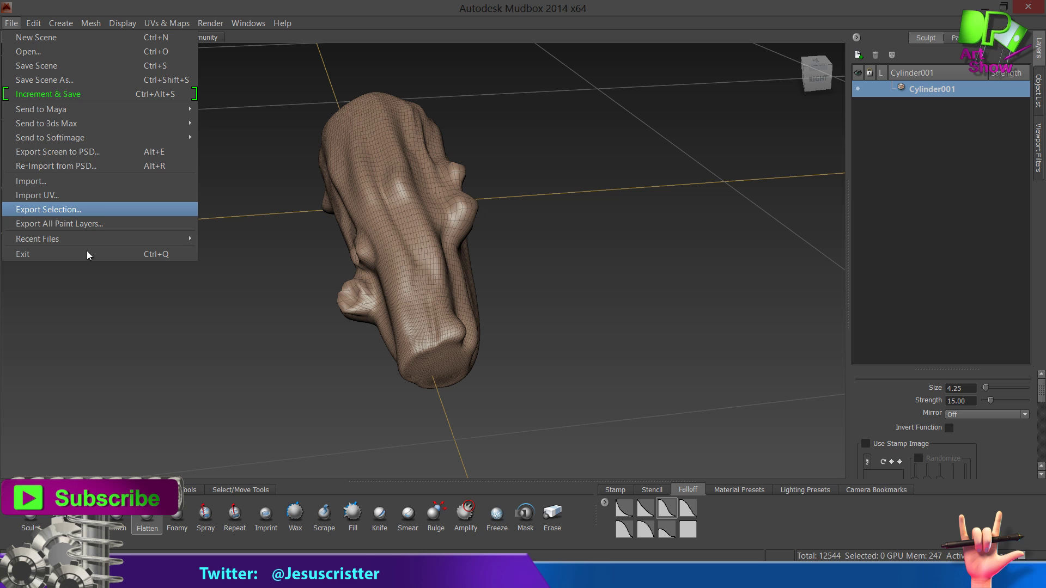
{"action": "left_click", "coordinate": [228, 490]}
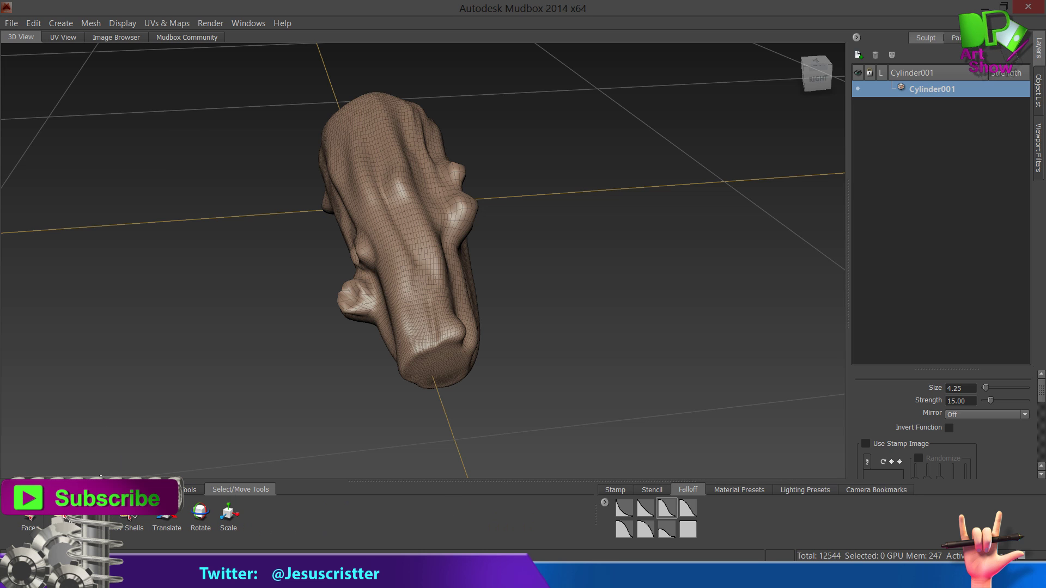
{"action": "left_click", "coordinate": [68, 520]}
{"action": "left_click", "coordinate": [395, 240]}
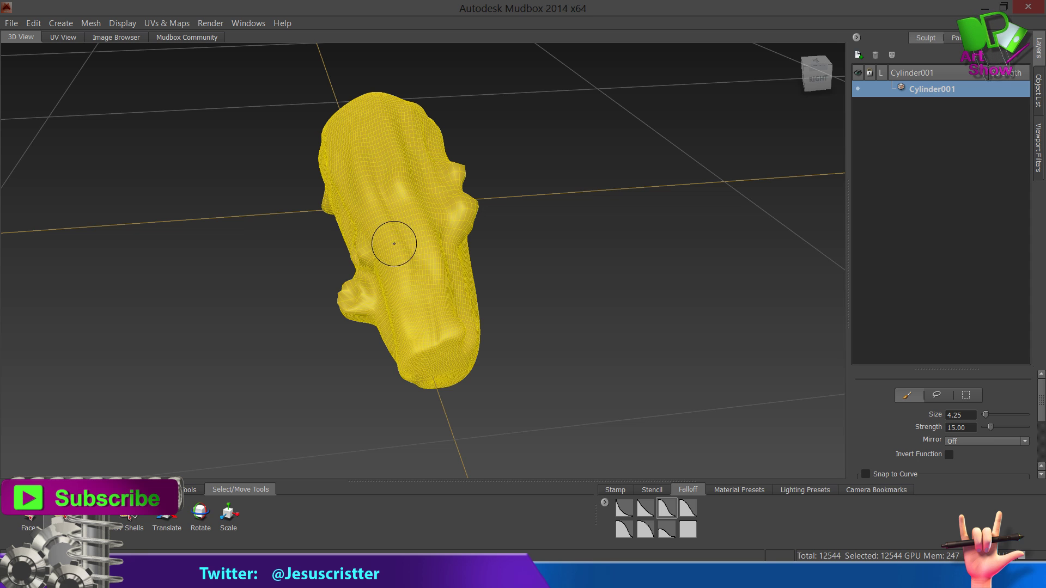
Export the selected mesh to the Desktop as an OBJ file named "final tutorial" and switch to 3ds Max.
{"action": "left_click", "coordinate": [12, 24]}
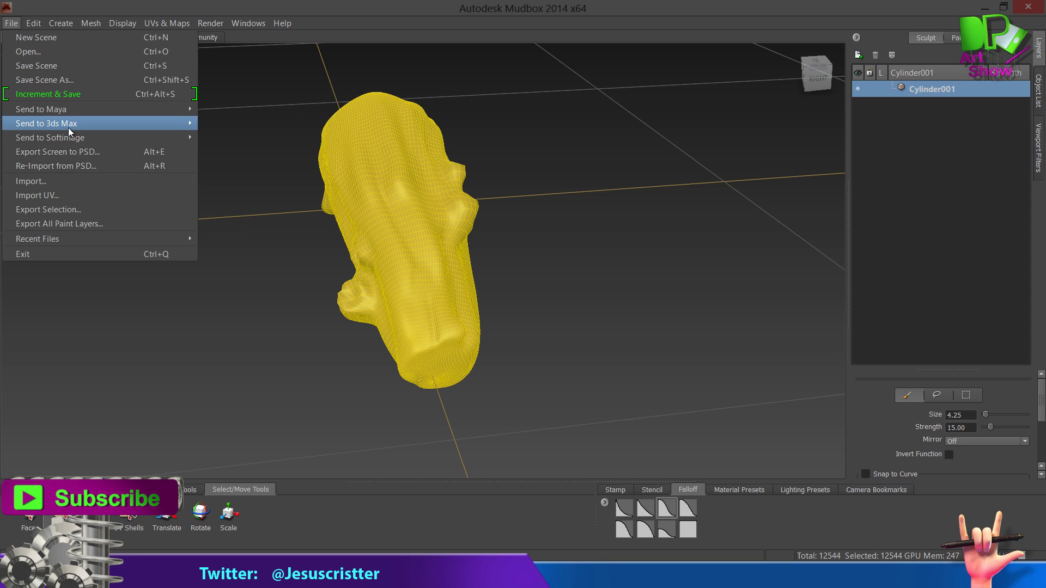
{"action": "left_click", "coordinate": [97, 212]}
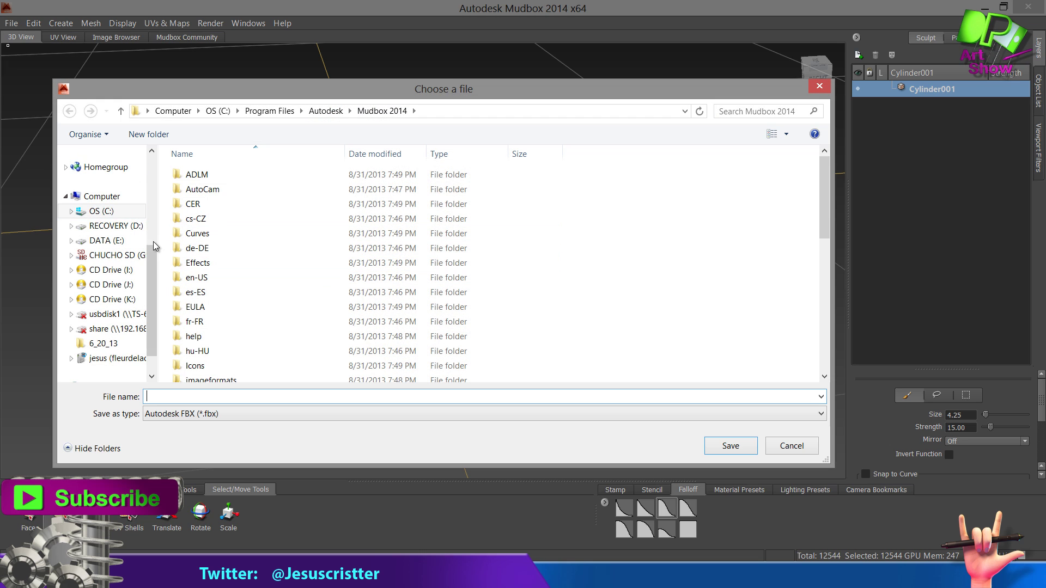
{"action": "left_click_drag", "start_coordinate": [153, 256], "coordinate": [155, 188]}
{"action": "scroll", "coordinate": [157, 187], "scroll_direction": "up", "scroll_amount": 3}
{"action": "left_click", "coordinate": [109, 172]}
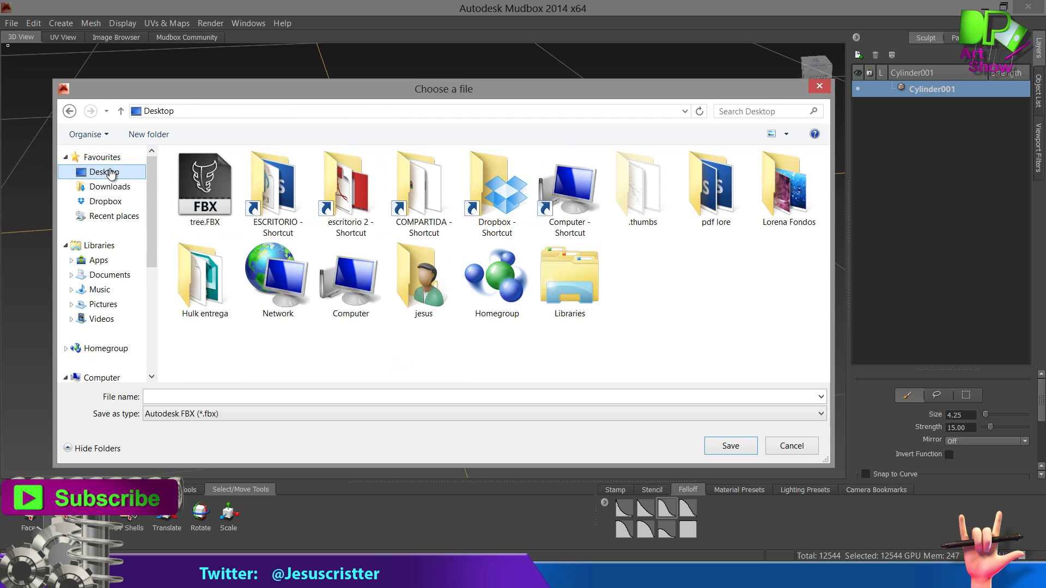
{"action": "left_click", "coordinate": [194, 414]}
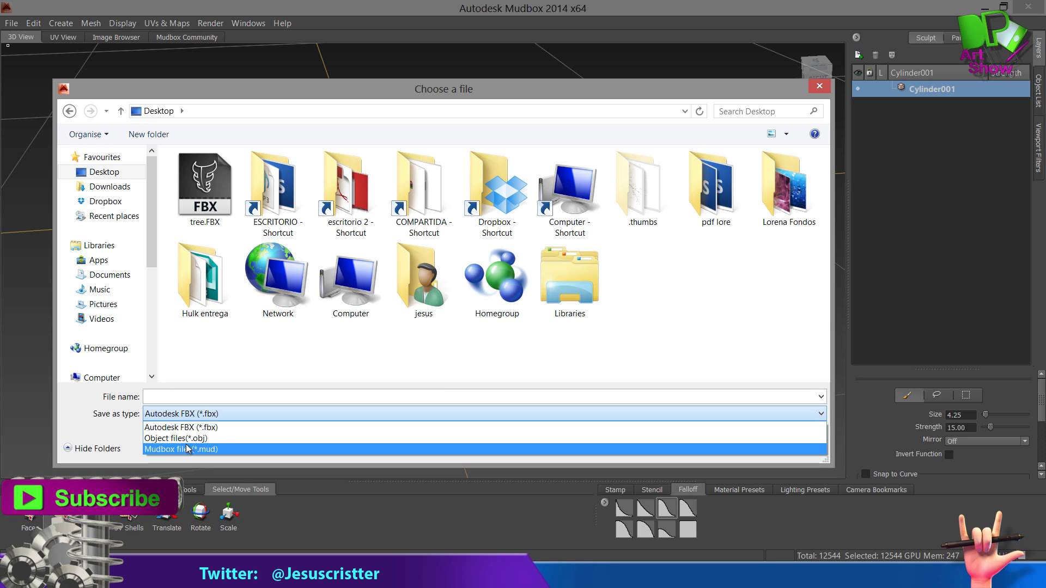
{"action": "left_click", "coordinate": [194, 439]}
{"action": "left_click", "coordinate": [204, 394]}
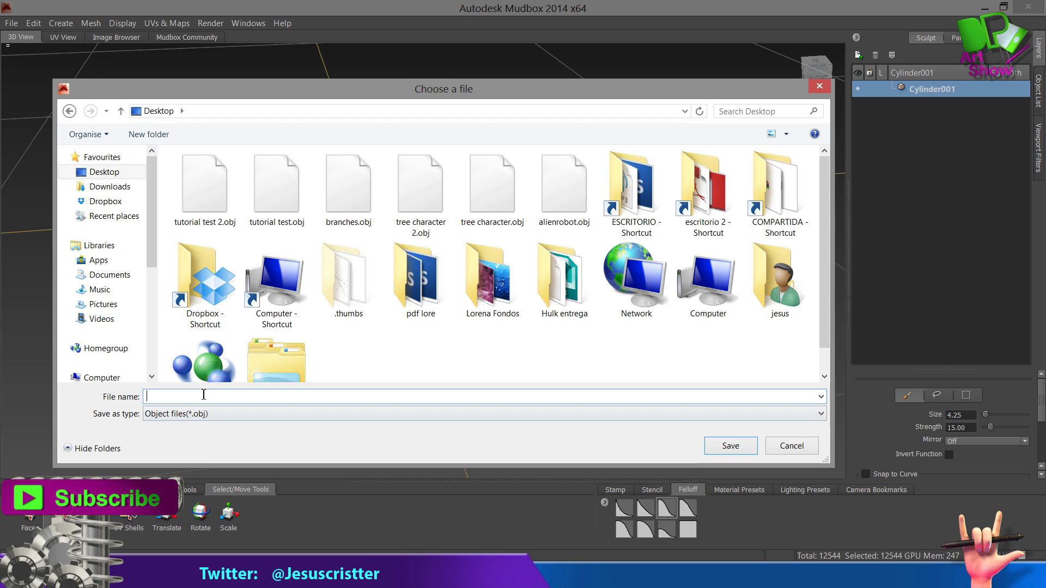
{"action": "type", "text": "final tutorial"}
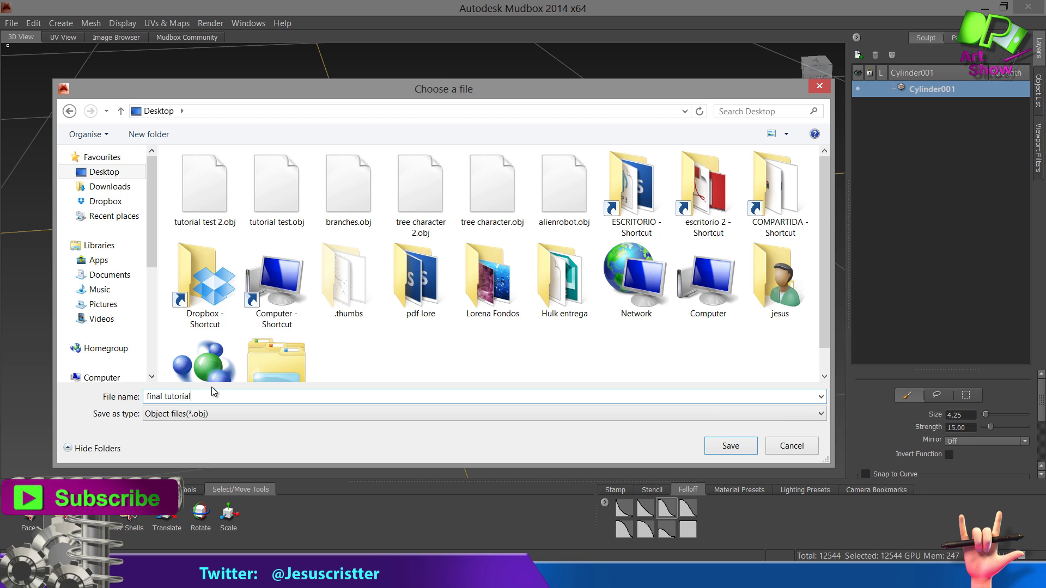
{"action": "key", "text": "Return"}
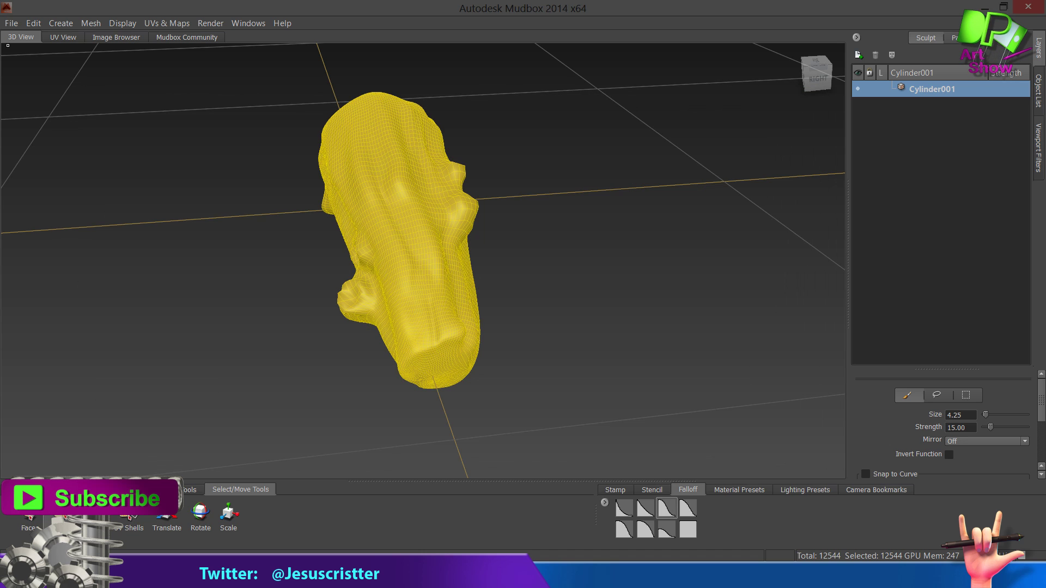
{"action": "key", "text": "alt+Tab"}
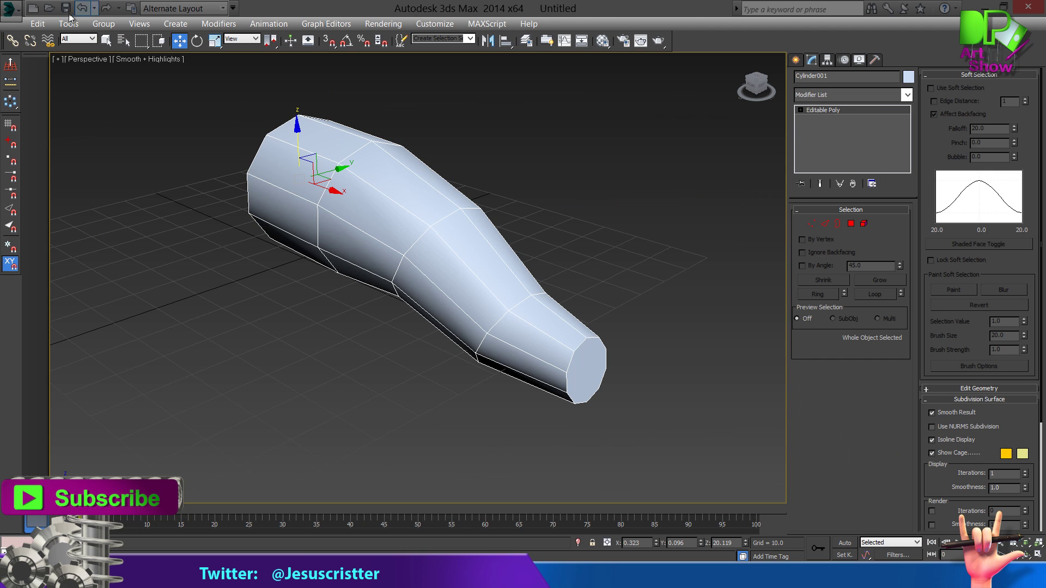
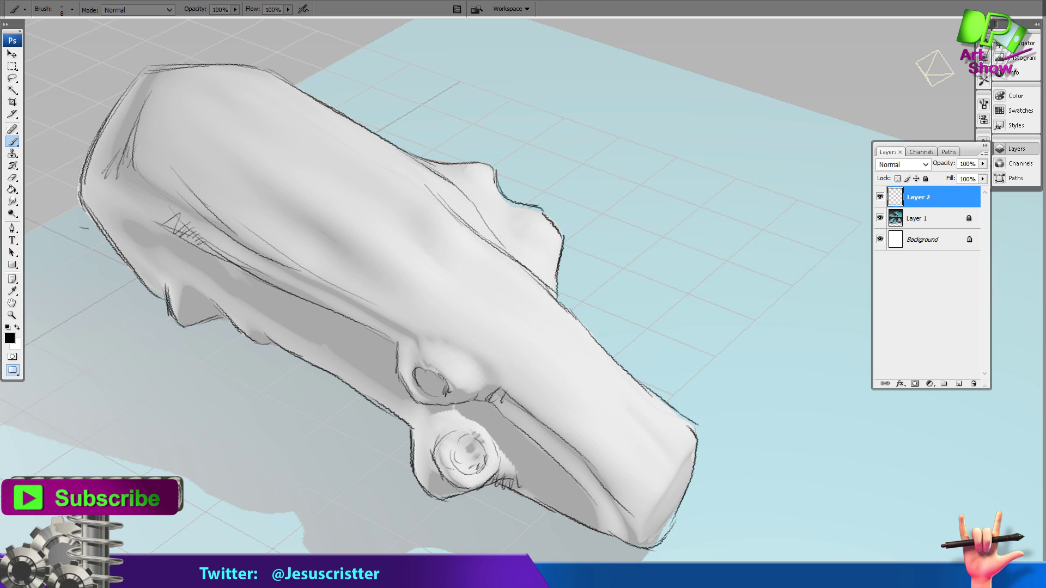
Add shading lines at the upper log's wide end on Layer 2 and check the linework by hiding and reshowing Layer 1.
{"action": "left_click_drag", "start_coordinate": [141, 183], "coordinate": [186, 203]}
{"action": "key", "text": "z"}
{"action": "left_click", "coordinate": [324, 174], "text": "alt"}
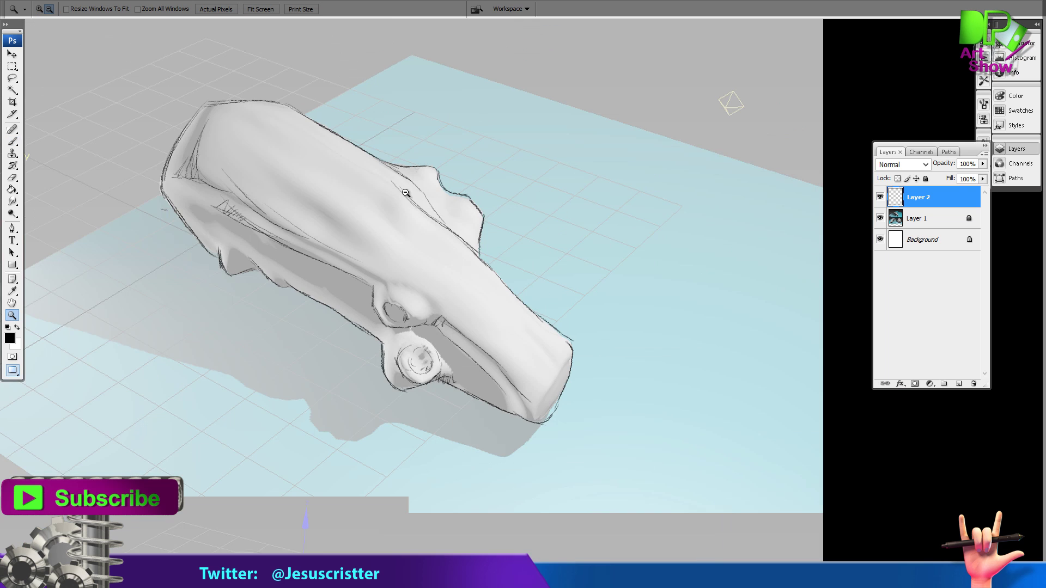
{"action": "left_click", "coordinate": [408, 193], "text": "alt"}
{"action": "left_click", "coordinate": [879, 219]}
{"action": "left_click_drag", "start_coordinate": [567, 261], "coordinate": [695, 201]}
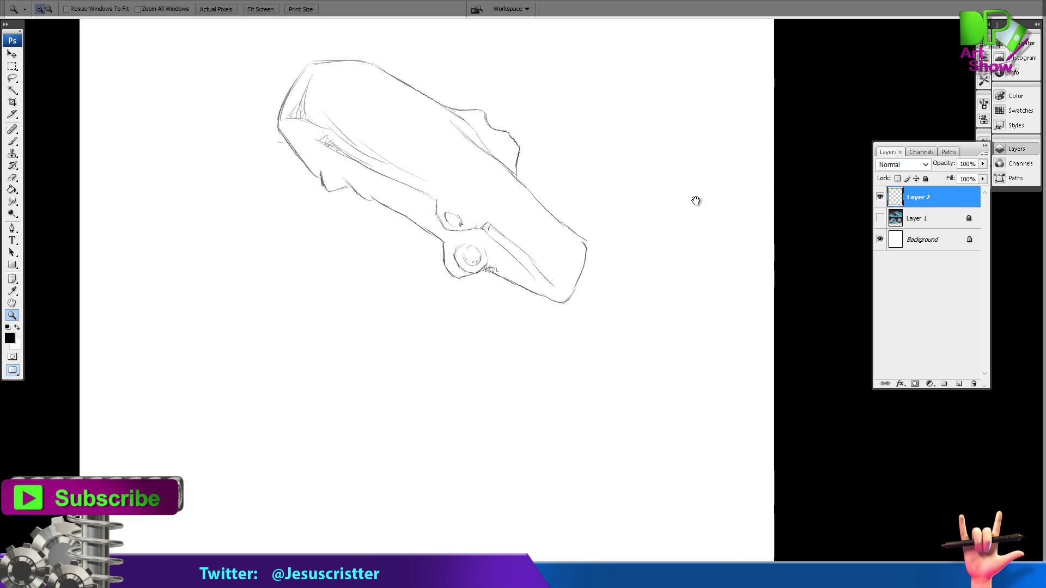
{"action": "left_click", "coordinate": [879, 219]}
Trace the outline and shaded hollow of the lower-left log with the Brush, and erase the stray line at its upper end.
{"action": "left_click", "coordinate": [432, 367]}
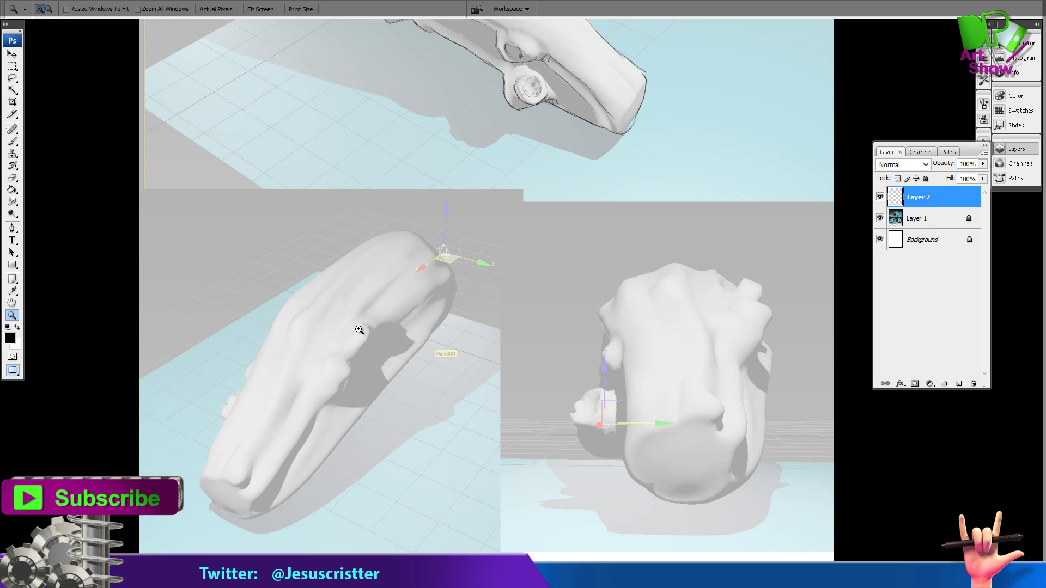
{"action": "key", "text": "b"}
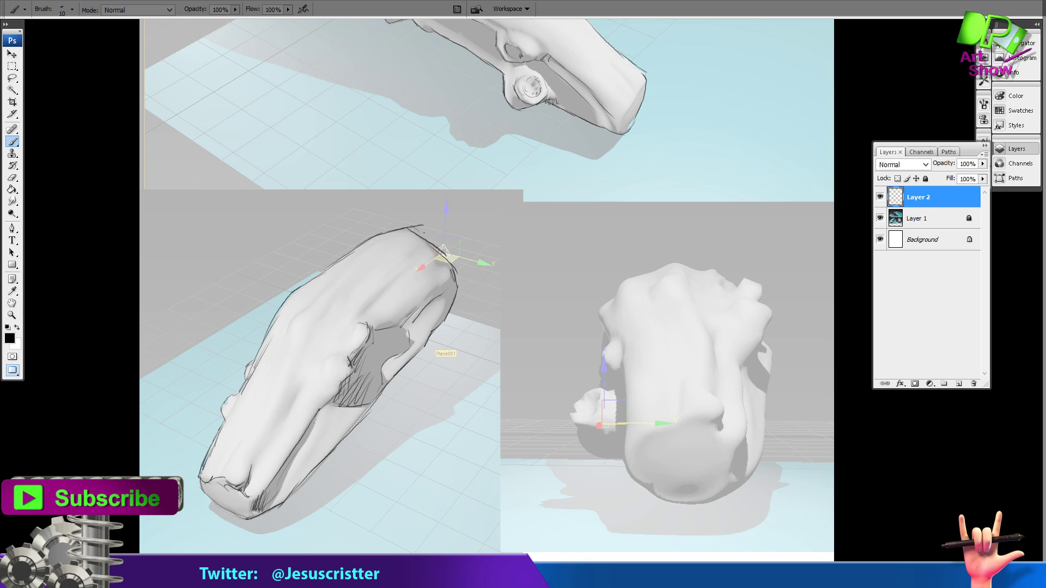
{"action": "key", "text": "w"}
{"action": "key", "text": "e"}
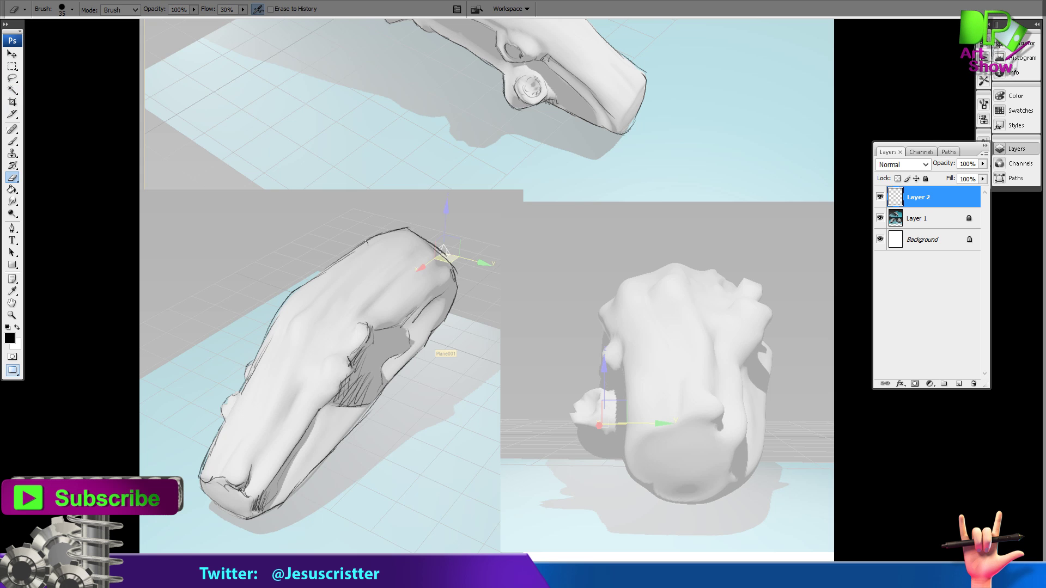
{"action": "key", "text": "v"}
{"action": "left_click_drag", "start_coordinate": [367, 283], "coordinate": [290, 348]}
{"action": "key", "text": "ctrl+z"}
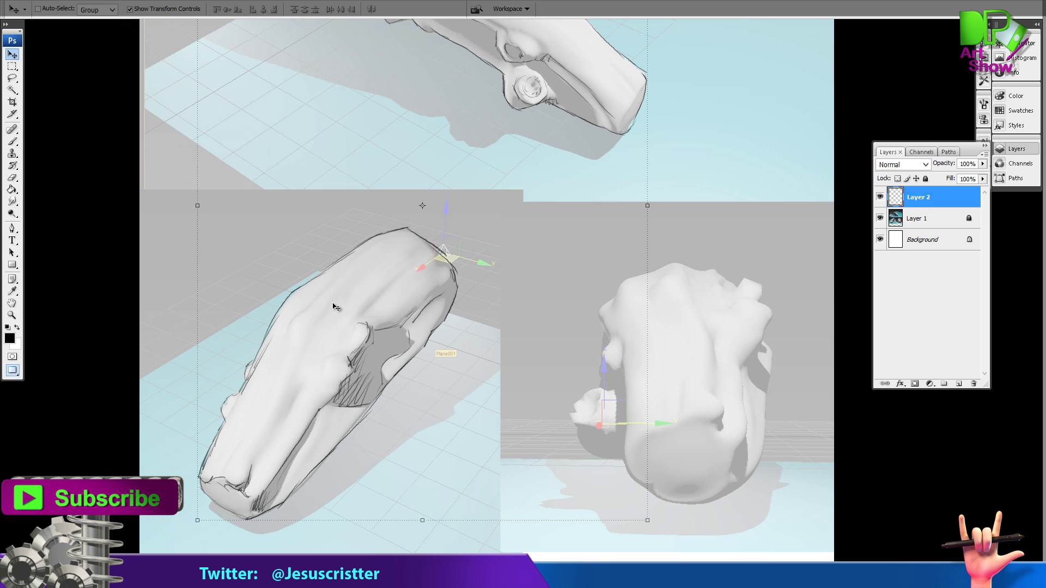
Trace the stub and adjoining edges of the lower-right log with the Brush, then hide Layer 1 to check the linework.
{"action": "key", "text": "b"}
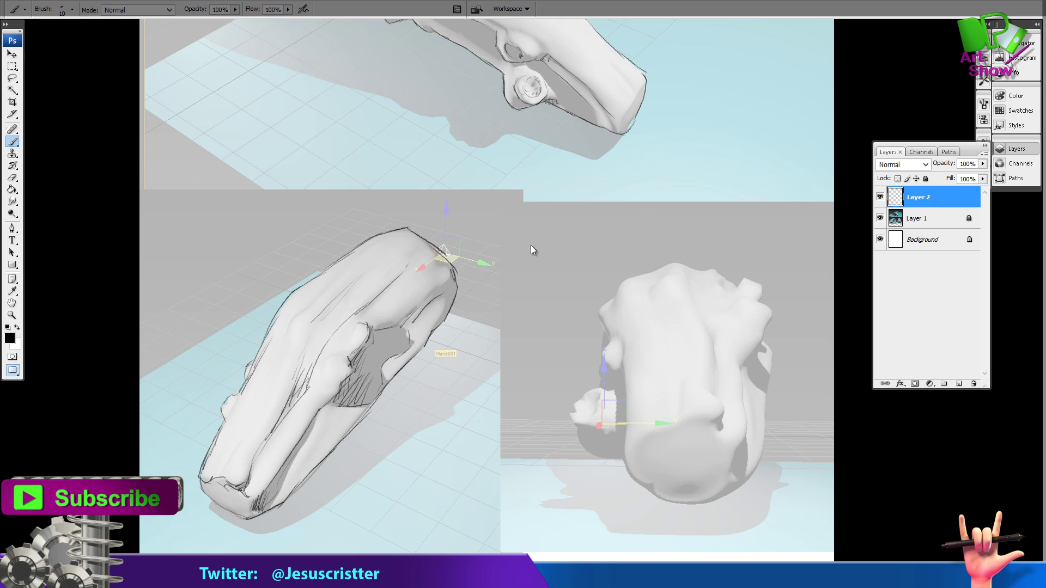
{"action": "left_click_drag", "start_coordinate": [560, 276], "coordinate": [352, 240]}
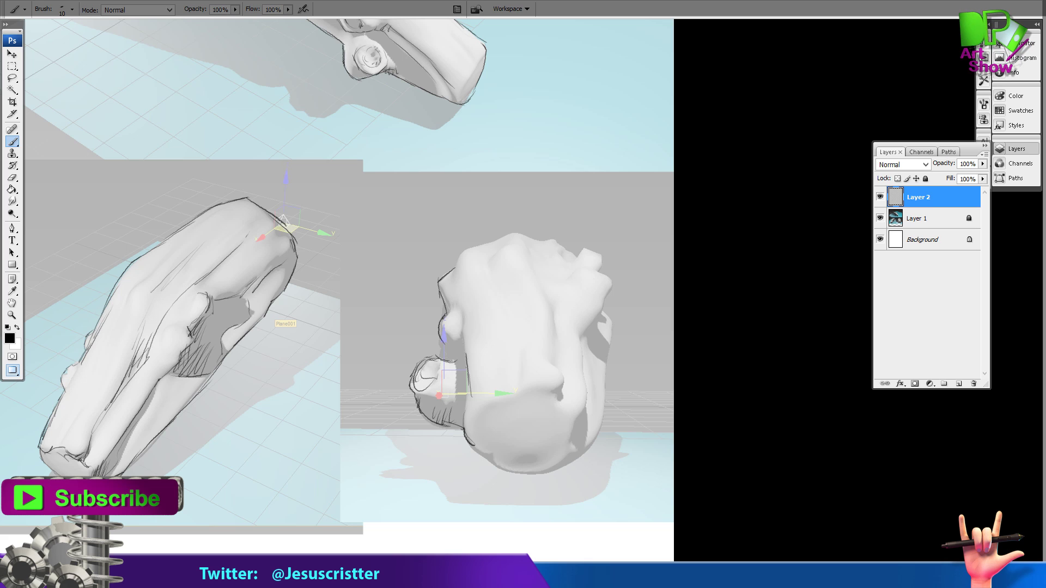
{"action": "left_click", "coordinate": [880, 218]}
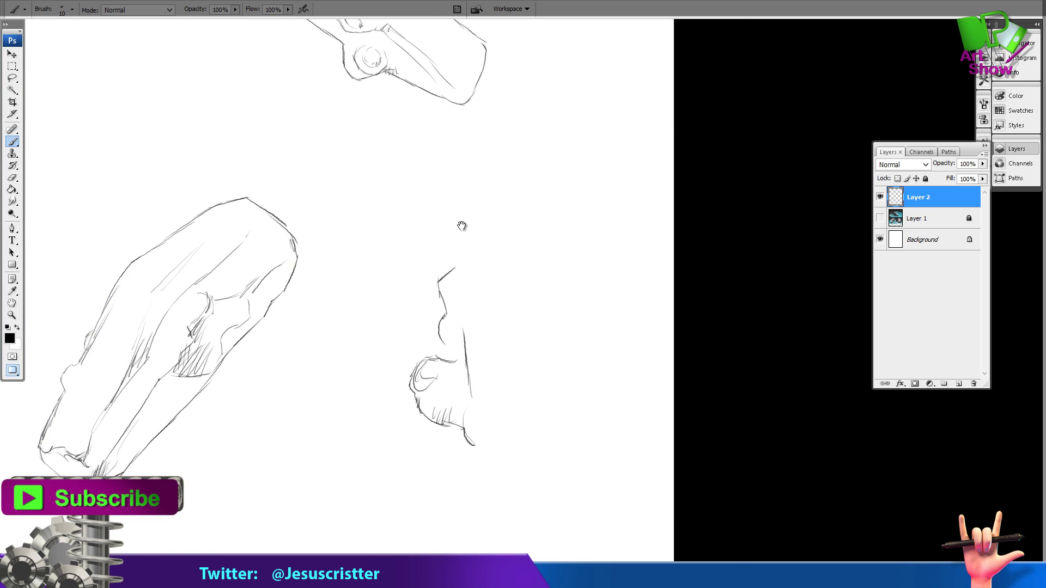
{"action": "mouse_move", "coordinate": [461, 226]}
{"action": "left_mouse_down"}
{"action": "mouse_move", "coordinate": [541, 313]}
{"action": "mouse_move", "coordinate": [567, 264]}
{"action": "mouse_move", "coordinate": [540, 341]}
{"action": "left_mouse_up"}
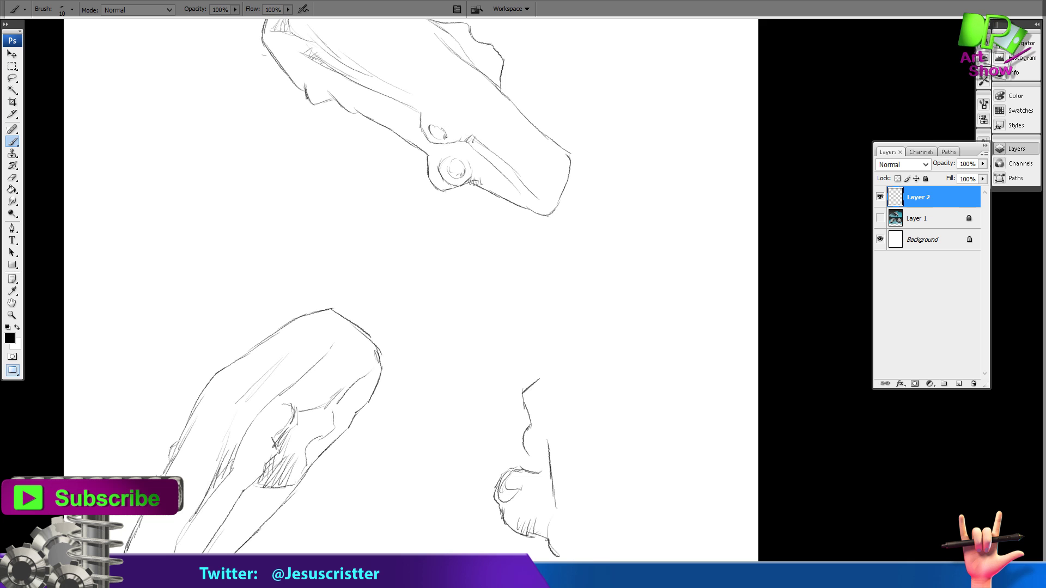
{"action": "key", "text": "alt+Tab"}
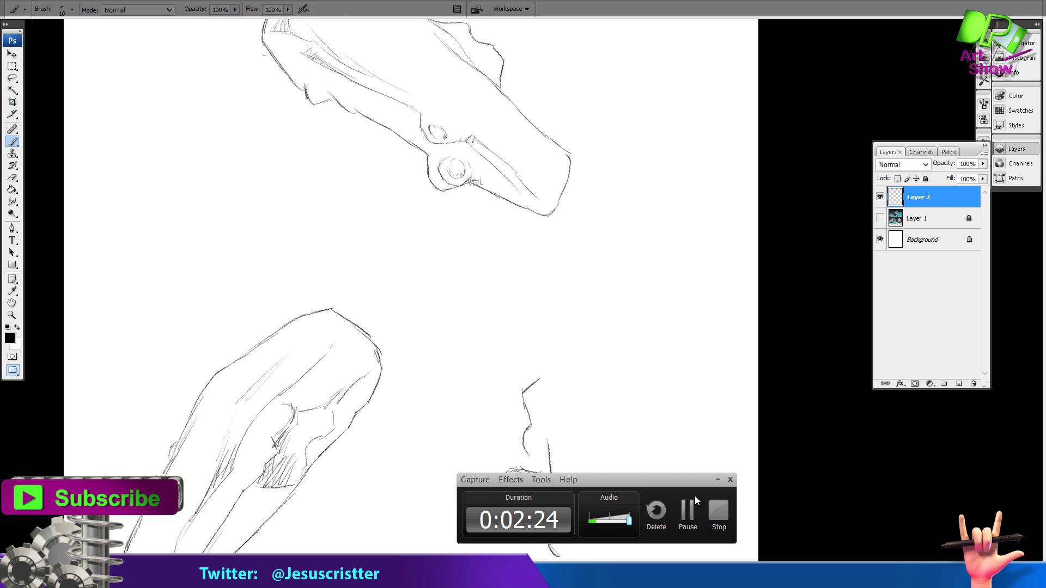
{"action": "left_click", "coordinate": [721, 514]}
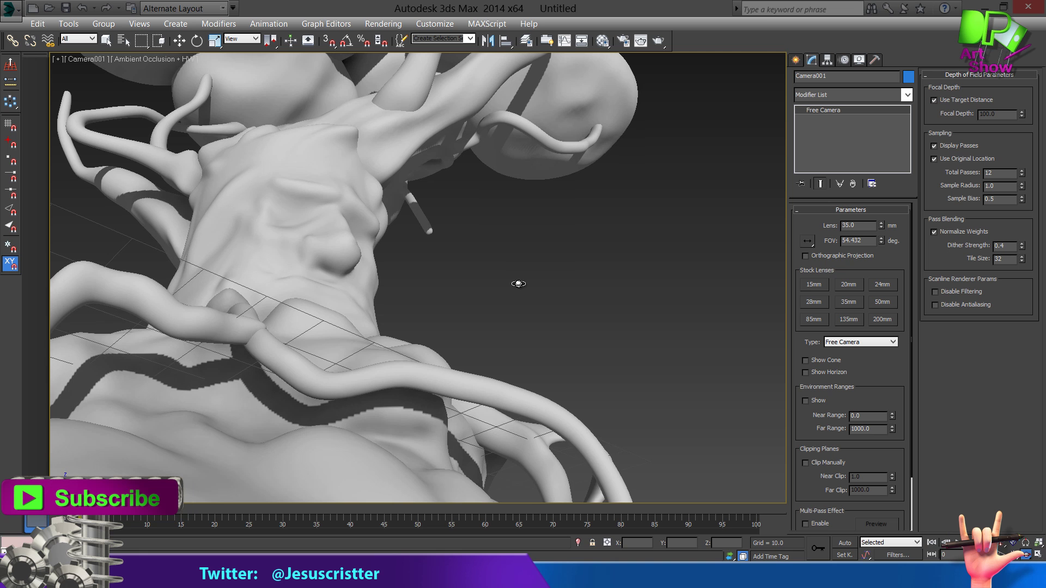
In 3ds Max, orbit Camera001 slightly to reframe the tree character and its foreground roots.
{"action": "left_click", "coordinate": [1025, 545]}
{"action": "left_click_drag", "start_coordinate": [572, 241], "coordinate": [504, 233]}
{"action": "key", "text": "w"}
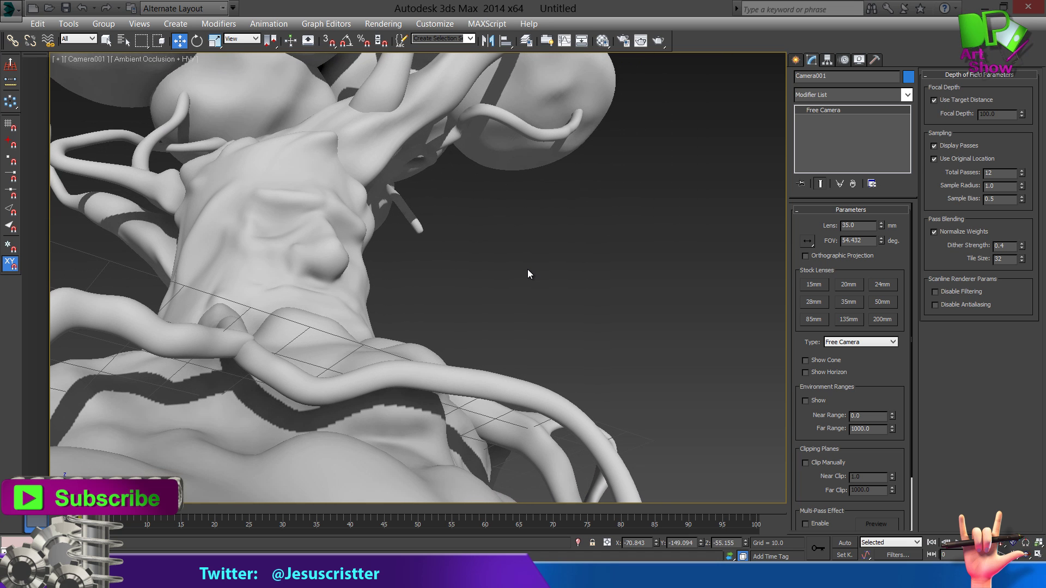
{"action": "right_click", "coordinate": [569, 260]}
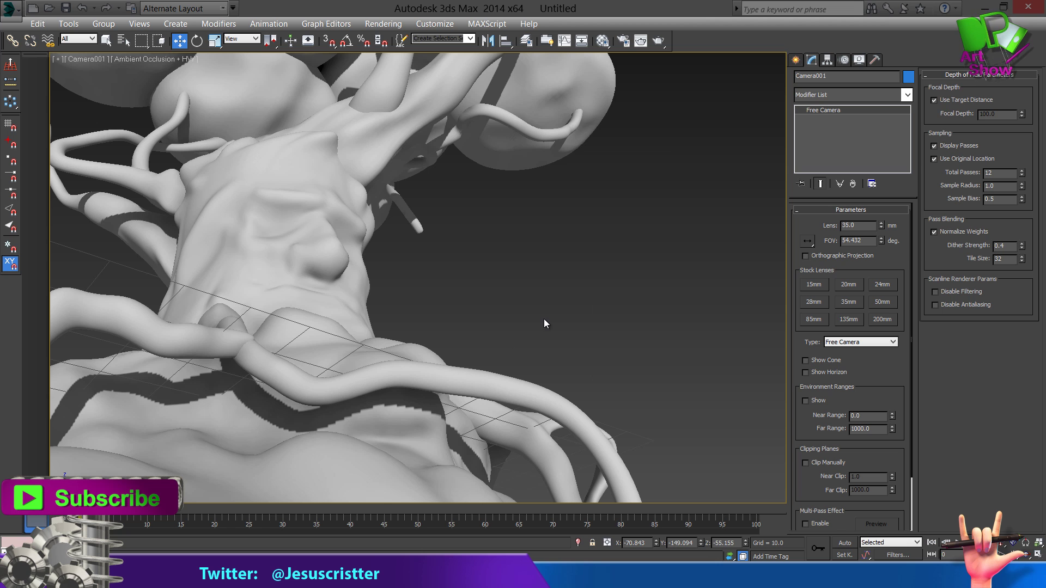
{"action": "key", "text": "alt+w"}
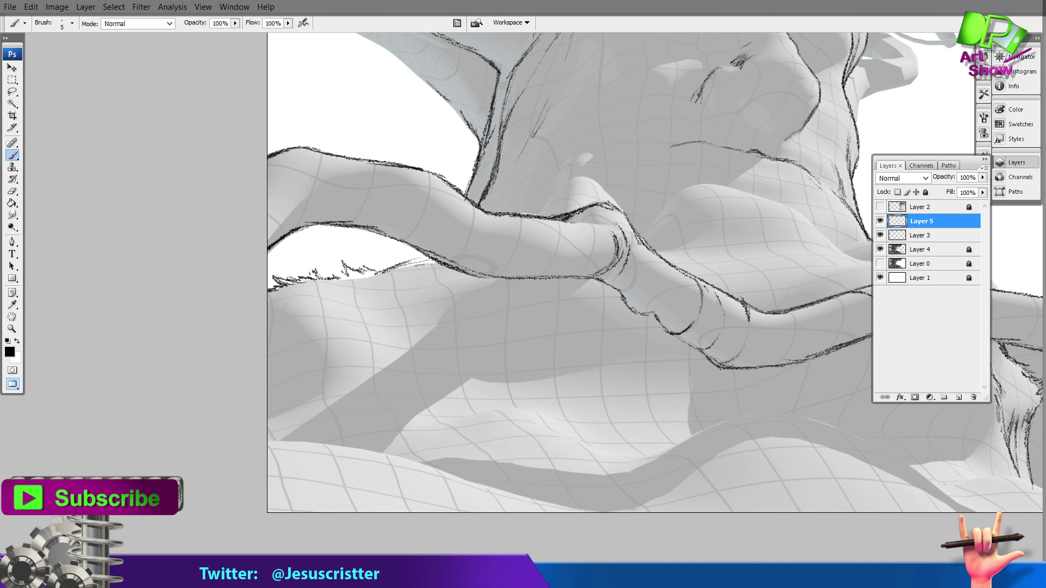
In Photoshop, draw grass tufts and the ground edge beneath the large foreground root on Layer 5 with the Brush.
{"action": "left_click_drag", "start_coordinate": [305, 276], "coordinate": [353, 270]}
{"action": "mouse_move", "coordinate": [354, 272]}
{"action": "left_mouse_down"}
{"action": "mouse_move", "coordinate": [430, 260]}
{"action": "mouse_move", "coordinate": [376, 311]}
{"action": "left_mouse_up"}
{"action": "left_click_drag", "start_coordinate": [389, 302], "coordinate": [374, 283]}
{"action": "left_click_drag", "start_coordinate": [254, 426], "coordinate": [431, 391]}
{"action": "left_click_drag", "start_coordinate": [441, 438], "coordinate": [495, 394]}
{"action": "left_click_drag", "start_coordinate": [507, 463], "coordinate": [538, 424]}
{"action": "left_click_drag", "start_coordinate": [433, 450], "coordinate": [605, 490]}
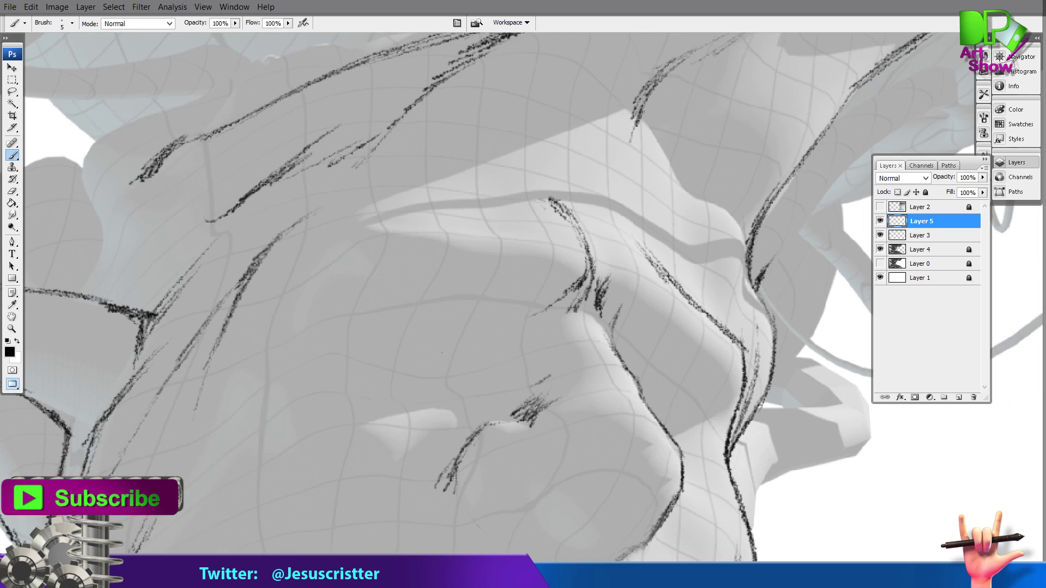
Draw both eyes and the nose details on the tree's face, checking the linework with Layer 4 temporarily hidden.
{"action": "left_click_drag", "start_coordinate": [390, 370], "coordinate": [462, 377]}
{"action": "left_click_drag", "start_coordinate": [685, 452], "coordinate": [553, 387]}
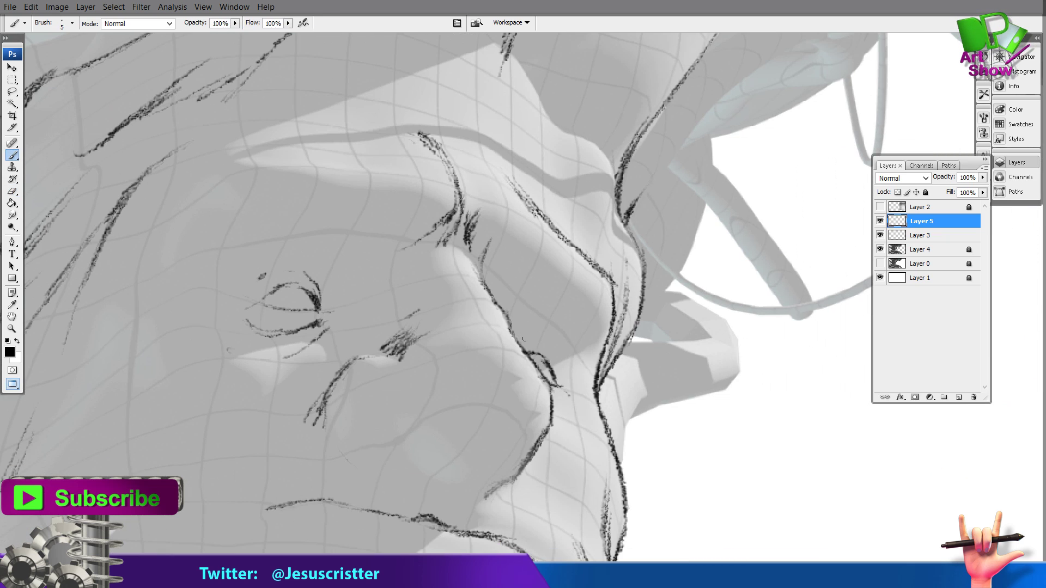
{"action": "left_click_drag", "start_coordinate": [523, 339], "coordinate": [567, 290]}
{"action": "left_click_drag", "start_coordinate": [416, 388], "coordinate": [457, 365]}
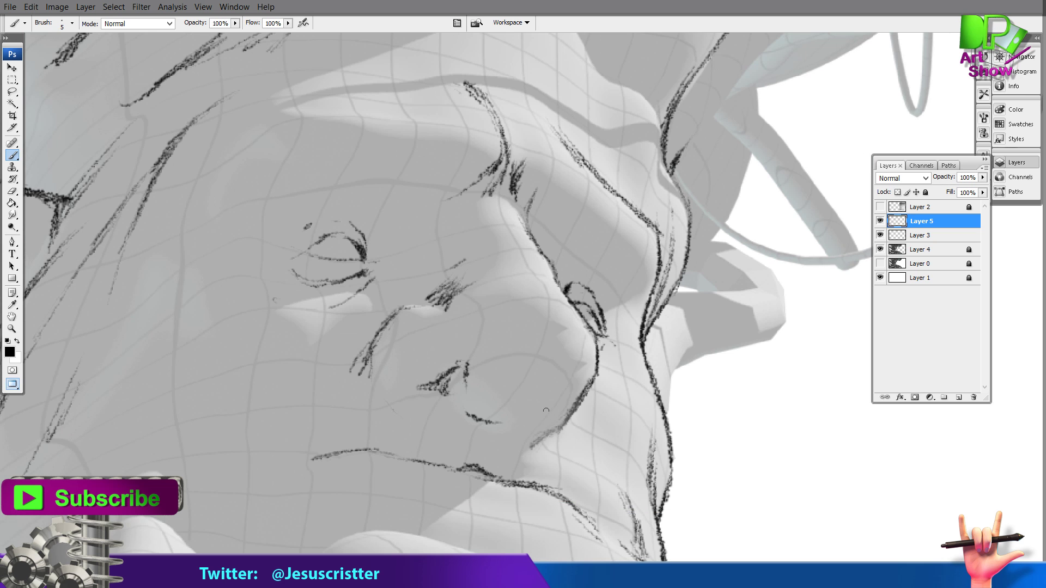
{"action": "mouse_move", "coordinate": [546, 410]}
{"action": "left_mouse_down"}
{"action": "mouse_move", "coordinate": [572, 379]}
{"action": "mouse_move", "coordinate": [550, 400]}
{"action": "left_mouse_up"}
{"action": "key", "text": "e"}
{"action": "key", "text": "b"}
{"action": "key", "text": "z"}
{"action": "key", "text": "ctrl+alt+0"}
{"action": "left_click", "coordinate": [879, 249]}
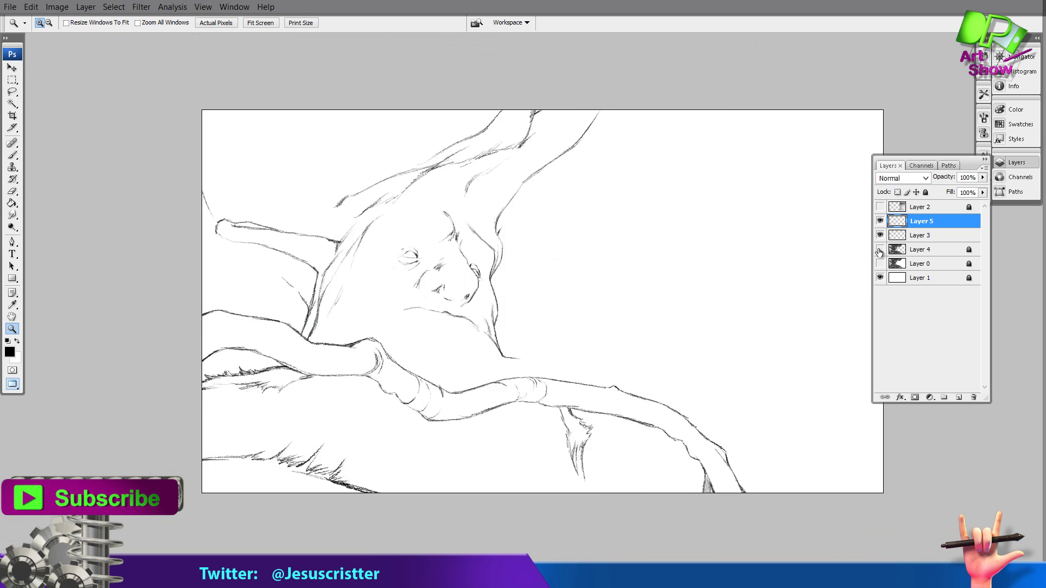
{"action": "left_click", "coordinate": [880, 249]}
Refine the eye on the tree's face and draw brow and temple lines around it.
{"action": "key", "text": "ctrl+plus"}
{"action": "key", "text": "ctrl+plus"}
{"action": "key", "text": "ctrl+plus"}
{"action": "key", "text": "b"}
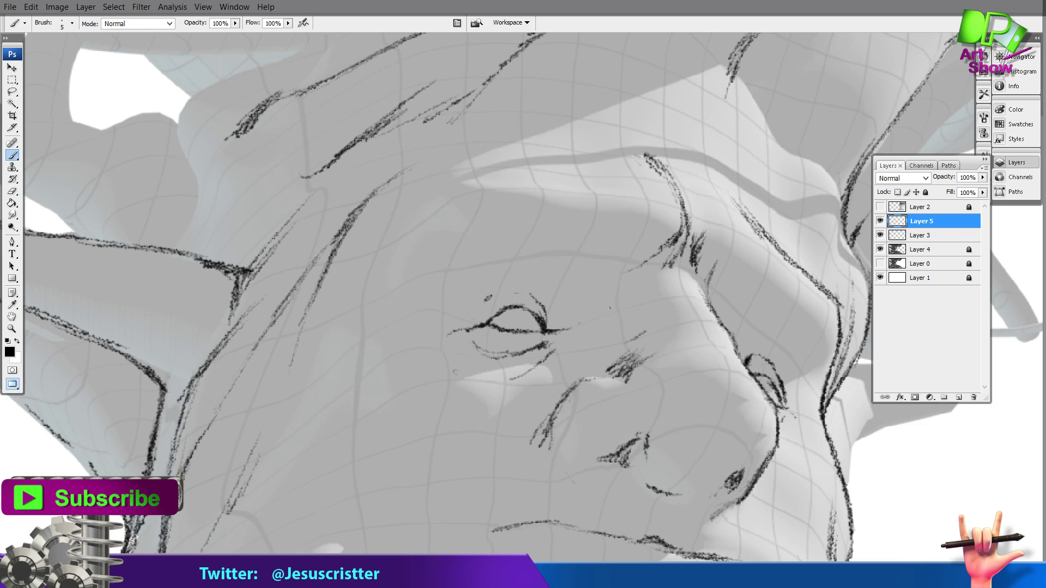
{"action": "mouse_move", "coordinate": [610, 308]}
{"action": "left_mouse_down"}
{"action": "mouse_move", "coordinate": [584, 320]}
{"action": "mouse_move", "coordinate": [560, 371]}
{"action": "left_mouse_up"}
{"action": "left_click_drag", "start_coordinate": [373, 265], "coordinate": [344, 327]}
{"action": "left_click_drag", "start_coordinate": [427, 330], "coordinate": [602, 308]}
{"action": "left_click_drag", "start_coordinate": [550, 355], "coordinate": [598, 335]}
{"action": "mouse_move", "coordinate": [663, 234]}
{"action": "left_mouse_down"}
{"action": "mouse_move", "coordinate": [533, 200]}
{"action": "mouse_move", "coordinate": [512, 262]}
{"action": "left_mouse_up"}
{"action": "left_click_drag", "start_coordinate": [524, 225], "coordinate": [512, 272]}
{"action": "key", "text": "z"}
{"action": "key", "text": "ctrl+alt+0"}
{"action": "left_click_drag", "start_coordinate": [343, 256], "coordinate": [468, 364]}
{"action": "left_click_drag", "start_coordinate": [462, 297], "coordinate": [463, 453]}
Add a new layer and draw vertical wrinkles along the mouth and the underside of the nose.
{"action": "key", "text": "ctrl+alt+shift+n"}
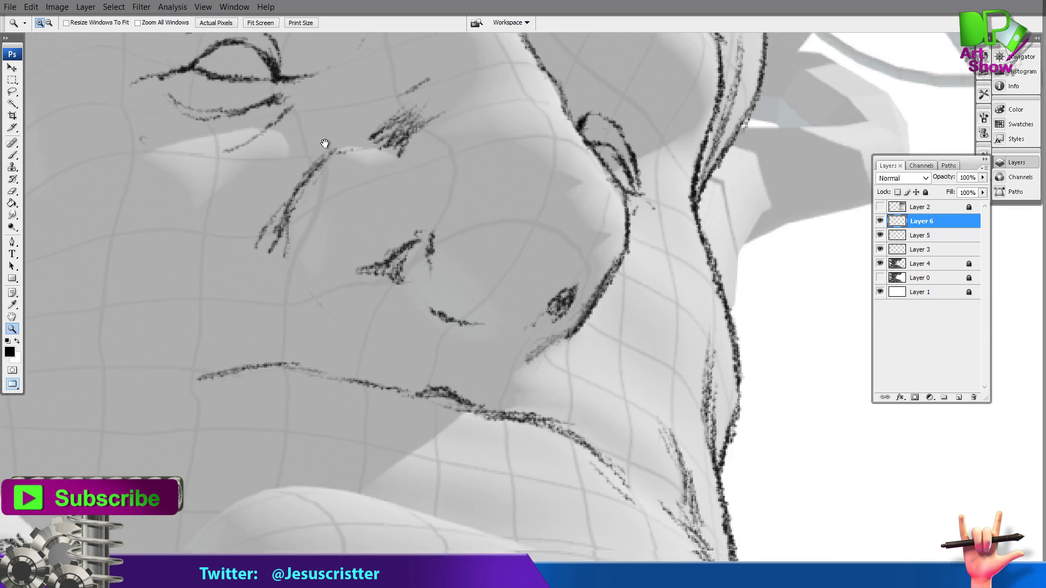
{"action": "left_click_drag", "start_coordinate": [325, 144], "coordinate": [324, 106]}
{"action": "key", "text": "b"}
{"action": "left_click_drag", "start_coordinate": [489, 377], "coordinate": [514, 458]}
{"action": "left_click_drag", "start_coordinate": [421, 361], "coordinate": [435, 473]}
{"action": "left_click_drag", "start_coordinate": [349, 342], "coordinate": [362, 453]}
{"action": "left_click_drag", "start_coordinate": [288, 339], "coordinate": [287, 395]}
{"action": "left_click_drag", "start_coordinate": [382, 283], "coordinate": [374, 344]}
{"action": "mouse_move", "coordinate": [414, 312]}
{"action": "left_mouse_down"}
{"action": "mouse_move", "coordinate": [478, 354]}
{"action": "mouse_move", "coordinate": [576, 335]}
{"action": "left_mouse_up"}
Draw crease lines around the brow and up the trunk, erase the excess, and check the linework with Layer 4 hidden.
{"action": "left_click_drag", "start_coordinate": [490, 163], "coordinate": [455, 384]}
{"action": "left_click_drag", "start_coordinate": [436, 231], "coordinate": [474, 275]}
{"action": "left_click_drag", "start_coordinate": [458, 248], "coordinate": [483, 294]}
{"action": "left_click_drag", "start_coordinate": [545, 136], "coordinate": [422, 458]}
{"action": "left_click_drag", "start_coordinate": [591, 186], "coordinate": [459, 428]}
{"action": "key", "text": "e"}
{"action": "left_click_drag", "start_coordinate": [463, 420], "coordinate": [480, 308]}
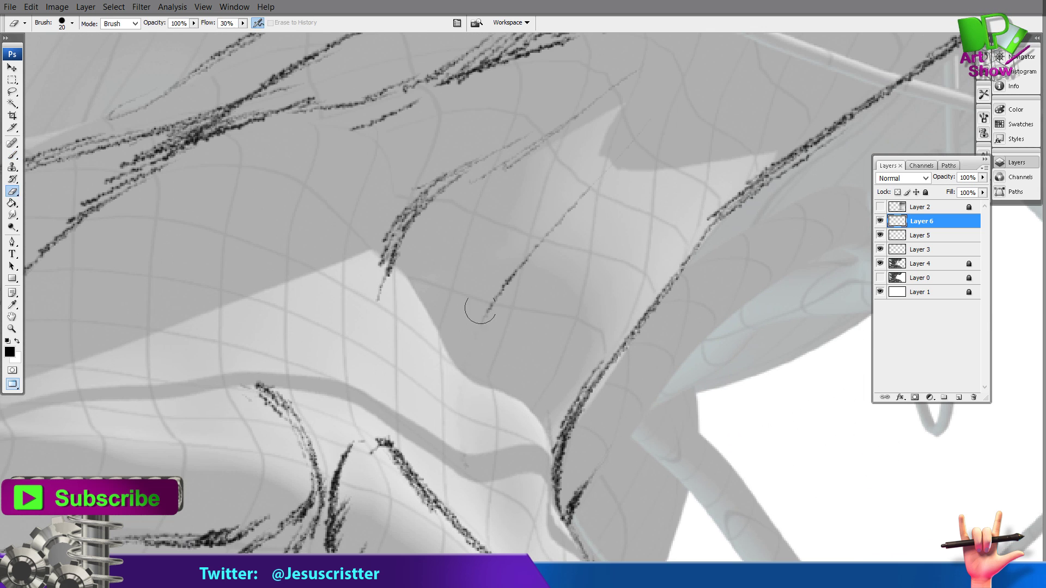
{"action": "key", "text": "b"}
{"action": "left_click_drag", "start_coordinate": [460, 268], "coordinate": [438, 448]}
{"action": "mouse_move", "coordinate": [728, 199]}
{"action": "left_mouse_down"}
{"action": "mouse_move", "coordinate": [571, 319]}
{"action": "mouse_move", "coordinate": [535, 464]}
{"action": "left_mouse_up"}
{"action": "key", "text": "z"}
{"action": "left_click", "coordinate": [740, 221], "text": "alt"}
{"action": "left_click", "coordinate": [880, 263]}
{"action": "left_click_drag", "start_coordinate": [685, 244], "coordinate": [740, 234]}
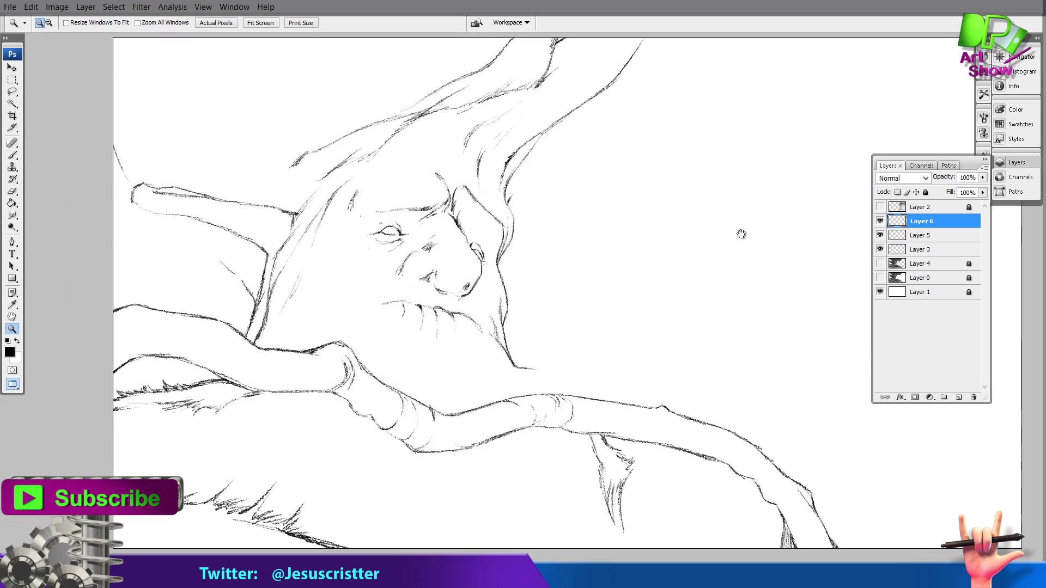
{"action": "left_click", "coordinate": [741, 234], "text": "alt"}
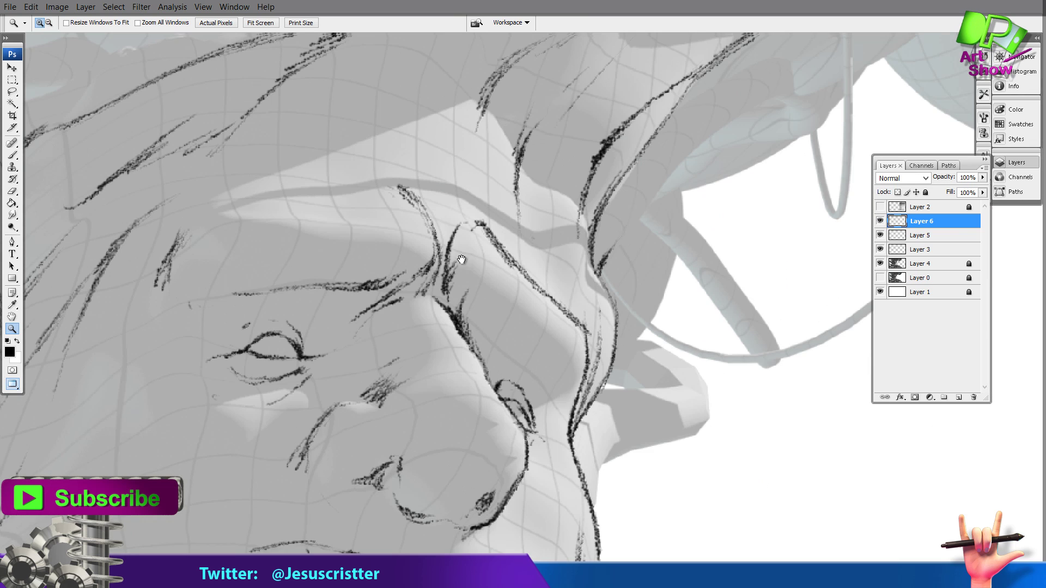
Erase excess linework on Layer 3 beside the small branch and vine at the trunk's right edge.
{"action": "key", "text": "b"}
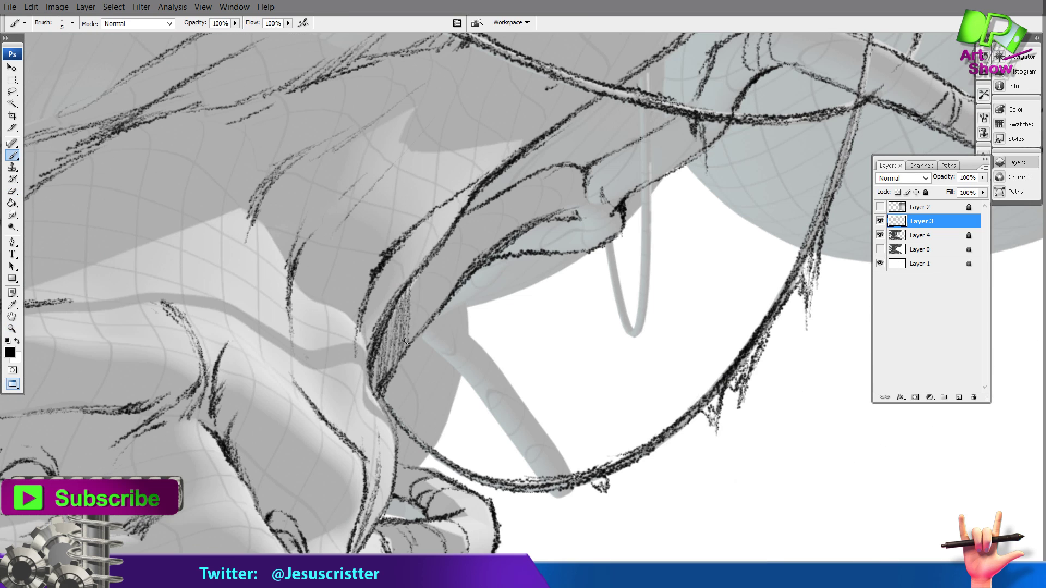
{"action": "key", "text": "e"}
{"action": "mouse_move", "coordinate": [405, 343]}
{"action": "left_mouse_down"}
{"action": "mouse_move", "coordinate": [441, 267]}
{"action": "mouse_move", "coordinate": [485, 245]}
{"action": "mouse_move", "coordinate": [447, 297]}
{"action": "left_mouse_up"}
{"action": "key", "text": "b"}
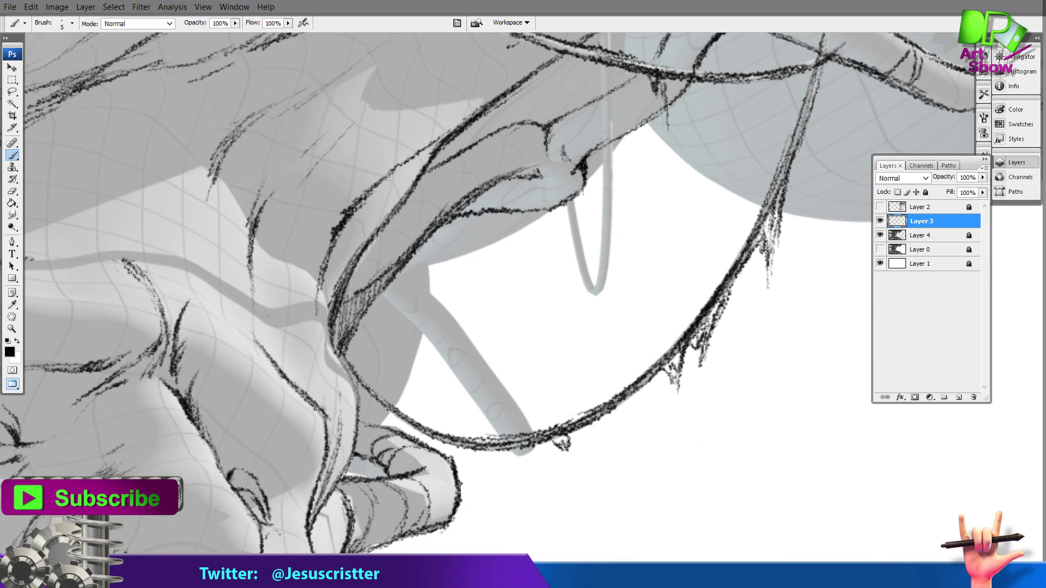
On a new layer, trace the straight stick beside the hanging vine, erase overlaps, and check the linework with Layer 4 hidden.
{"action": "key", "text": "ctrl+shift+alt+n"}
{"action": "mouse_move", "coordinate": [384, 291]}
{"action": "left_mouse_down"}
{"action": "mouse_move", "coordinate": [484, 409]}
{"action": "mouse_move", "coordinate": [453, 322]}
{"action": "mouse_move", "coordinate": [409, 262]}
{"action": "left_mouse_up"}
{"action": "key", "text": "e"}
{"action": "left_click_drag", "start_coordinate": [516, 415], "coordinate": [497, 376]}
{"action": "key", "text": "b"}
{"action": "mouse_move", "coordinate": [489, 381]}
{"action": "left_mouse_down"}
{"action": "mouse_move", "coordinate": [533, 479]}
{"action": "mouse_move", "coordinate": [511, 433]}
{"action": "left_mouse_up"}
{"action": "key", "text": "e"}
{"action": "key", "text": "b"}
{"action": "left_click_drag", "start_coordinate": [517, 447], "coordinate": [532, 474]}
{"action": "key", "text": "e"}
{"action": "key", "text": "b"}
{"action": "left_click_drag", "start_coordinate": [413, 262], "coordinate": [440, 307]}
{"action": "key", "text": "z"}
{"action": "key", "text": "ctrl+minus"}
{"action": "key", "text": "ctrl+minus"}
{"action": "key", "text": "ctrl+minus"}
{"action": "key", "text": "ctrl+minus"}
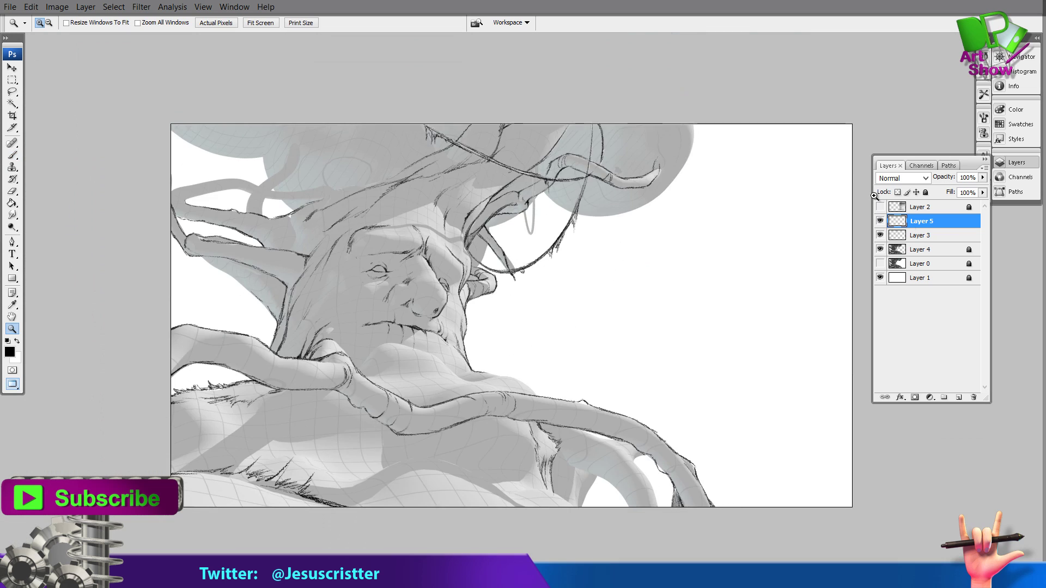
{"action": "left_click", "coordinate": [880, 249]}
{"action": "left_click", "coordinate": [879, 249]}
Merge Layer 5 down into Layer 3 and trace the upward-curving branch on the tree's left side.
{"action": "left_click_drag", "start_coordinate": [289, 190], "coordinate": [332, 218]}
{"action": "left_click_drag", "start_coordinate": [229, 106], "coordinate": [425, 282]}
{"action": "key", "text": "b"}
{"action": "mouse_move", "coordinate": [569, 235]}
{"action": "left_mouse_down"}
{"action": "mouse_move", "coordinate": [542, 310]}
{"action": "mouse_move", "coordinate": [451, 450]}
{"action": "mouse_move", "coordinate": [439, 451]}
{"action": "left_mouse_up"}
{"action": "key", "text": "e"}
{"action": "key", "text": "ctrl+e"}
{"action": "key", "text": "b"}
{"action": "left_click_drag", "start_coordinate": [425, 415], "coordinate": [450, 452]}
{"action": "mouse_move", "coordinate": [386, 441]}
{"action": "left_mouse_down"}
{"action": "mouse_move", "coordinate": [512, 305]}
{"action": "mouse_move", "coordinate": [544, 217]}
{"action": "left_mouse_up"}
{"action": "left_click_drag", "start_coordinate": [543, 217], "coordinate": [606, 178]}
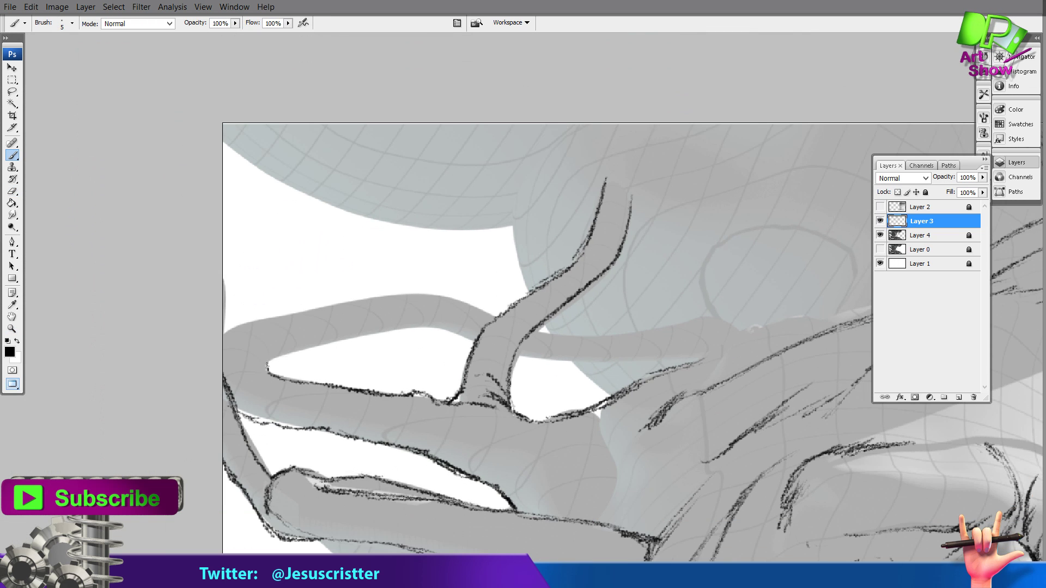
Trace both edges of the looping branch at the far left and draw bark creases near its junction.
{"action": "left_click_drag", "start_coordinate": [268, 366], "coordinate": [416, 324]}
{"action": "left_click_drag", "start_coordinate": [262, 318], "coordinate": [355, 301]}
{"action": "left_click_drag", "start_coordinate": [223, 339], "coordinate": [322, 308]}
{"action": "mouse_move", "coordinate": [286, 311]}
{"action": "left_mouse_down"}
{"action": "mouse_move", "coordinate": [419, 295]}
{"action": "mouse_move", "coordinate": [498, 314]}
{"action": "left_mouse_up"}
{"action": "left_click_drag", "start_coordinate": [364, 299], "coordinate": [458, 301]}
{"action": "left_click_drag", "start_coordinate": [385, 328], "coordinate": [474, 341]}
{"action": "left_click_drag", "start_coordinate": [462, 312], "coordinate": [461, 332]}
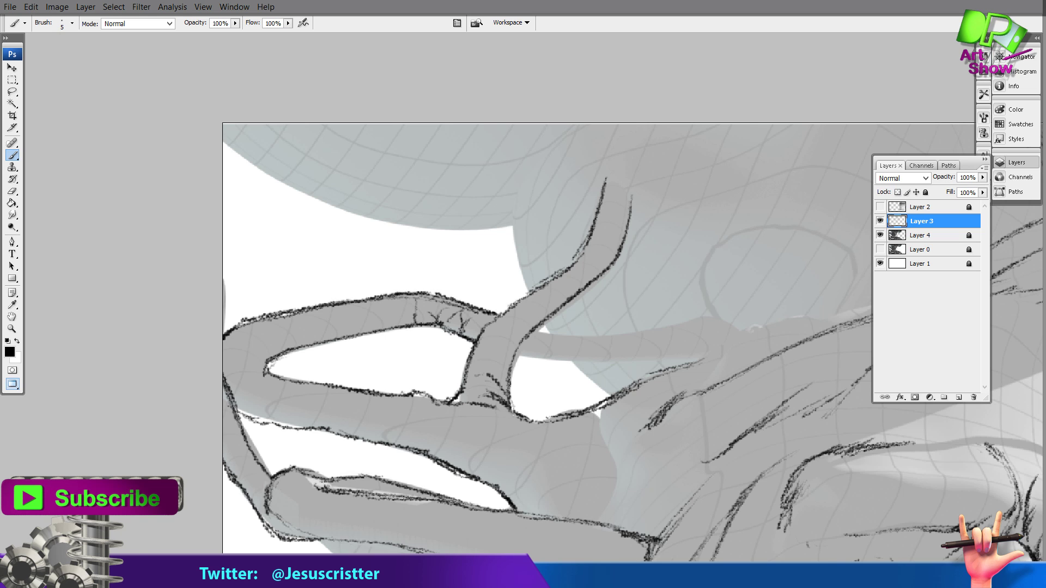
Add finishing strokes to the looping branch and trace the rear branch passing behind the upward-curving one.
{"action": "left_click_drag", "start_coordinate": [396, 296], "coordinate": [414, 315]}
{"action": "left_click_drag", "start_coordinate": [261, 375], "coordinate": [242, 415]}
{"action": "left_click_drag", "start_coordinate": [235, 360], "coordinate": [264, 368]}
{"action": "left_click_drag", "start_coordinate": [266, 321], "coordinate": [277, 357]}
{"action": "mouse_move", "coordinate": [517, 355]}
{"action": "left_mouse_down"}
{"action": "mouse_move", "coordinate": [331, 357]}
{"action": "mouse_move", "coordinate": [507, 363]}
{"action": "left_mouse_up"}
{"action": "left_click_drag", "start_coordinate": [364, 337], "coordinate": [526, 326]}
{"action": "mouse_move", "coordinate": [458, 335]}
{"action": "left_mouse_down"}
{"action": "mouse_move", "coordinate": [530, 322]}
{"action": "mouse_move", "coordinate": [547, 307]}
{"action": "left_mouse_up"}
{"action": "left_click_drag", "start_coordinate": [517, 294], "coordinate": [539, 326]}
Add a new layer, draw jagged leafy edges on the foliage behind the branches, and check the linework with Layer 4 hidden.
{"action": "key", "text": "ctrl+shift+alt+n"}
{"action": "mouse_move", "coordinate": [59, 173]}
{"action": "left_mouse_down"}
{"action": "mouse_move", "coordinate": [117, 220]}
{"action": "mouse_move", "coordinate": [212, 259]}
{"action": "mouse_move", "coordinate": [341, 263]}
{"action": "mouse_move", "coordinate": [354, 327]}
{"action": "mouse_move", "coordinate": [376, 207]}
{"action": "mouse_move", "coordinate": [489, 286]}
{"action": "mouse_move", "coordinate": [508, 274]}
{"action": "left_mouse_up"}
{"action": "left_click_drag", "start_coordinate": [408, 221], "coordinate": [385, 175]}
{"action": "left_click_drag", "start_coordinate": [379, 341], "coordinate": [414, 382]}
{"action": "key", "text": "z"}
{"action": "left_click", "coordinate": [523, 305], "text": "alt"}
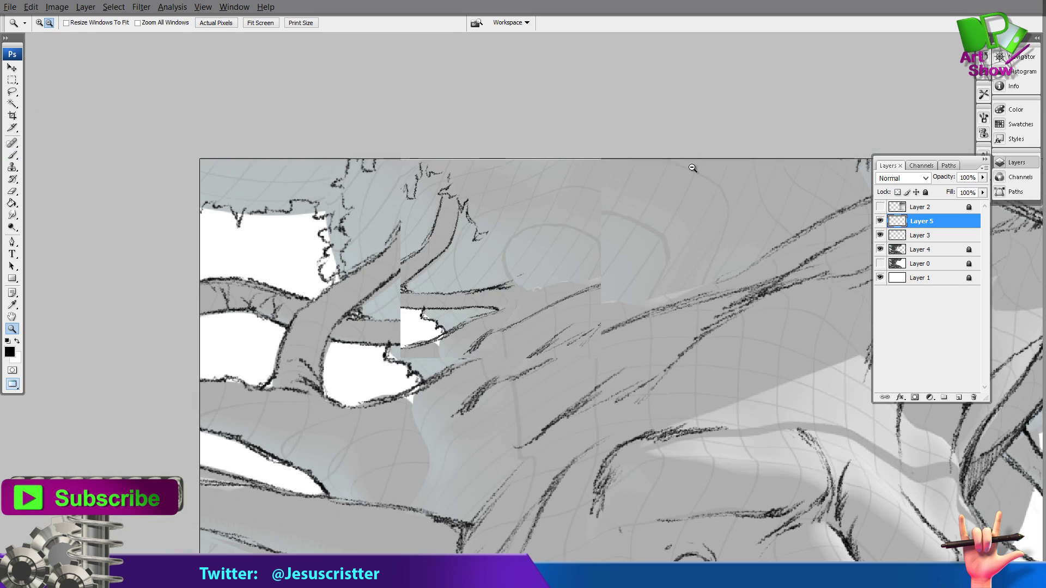
{"action": "left_click", "coordinate": [879, 248]}
{"action": "left_click", "coordinate": [597, 232], "text": "alt"}
{"action": "left_click", "coordinate": [879, 249]}
Trace the web of wood beneath the lower-left branch and draw contour lines where the branches meet the trunk.
{"action": "left_click_drag", "start_coordinate": [240, 137], "coordinate": [381, 274]}
{"action": "key", "text": "b"}
{"action": "left_click_drag", "start_coordinate": [159, 303], "coordinate": [133, 243]}
{"action": "left_click_drag", "start_coordinate": [125, 290], "coordinate": [317, 431]}
{"action": "mouse_move", "coordinate": [319, 433]}
{"action": "left_mouse_down"}
{"action": "mouse_move", "coordinate": [260, 352]}
{"action": "mouse_move", "coordinate": [356, 460]}
{"action": "left_mouse_up"}
{"action": "left_click_drag", "start_coordinate": [353, 419], "coordinate": [250, 283]}
{"action": "mouse_move", "coordinate": [322, 403]}
{"action": "left_mouse_down"}
{"action": "mouse_move", "coordinate": [261, 311]}
{"action": "mouse_move", "coordinate": [395, 370]}
{"action": "left_mouse_up"}
{"action": "mouse_move", "coordinate": [185, 268]}
{"action": "left_mouse_down"}
{"action": "mouse_move", "coordinate": [321, 282]}
{"action": "mouse_move", "coordinate": [342, 297]}
{"action": "left_mouse_up"}
{"action": "left_click_drag", "start_coordinate": [280, 275], "coordinate": [446, 338]}
{"action": "left_click_drag", "start_coordinate": [377, 319], "coordinate": [482, 354]}
{"action": "left_click_drag", "start_coordinate": [289, 279], "coordinate": [420, 336]}
{"action": "left_click_drag", "start_coordinate": [507, 309], "coordinate": [381, 402]}
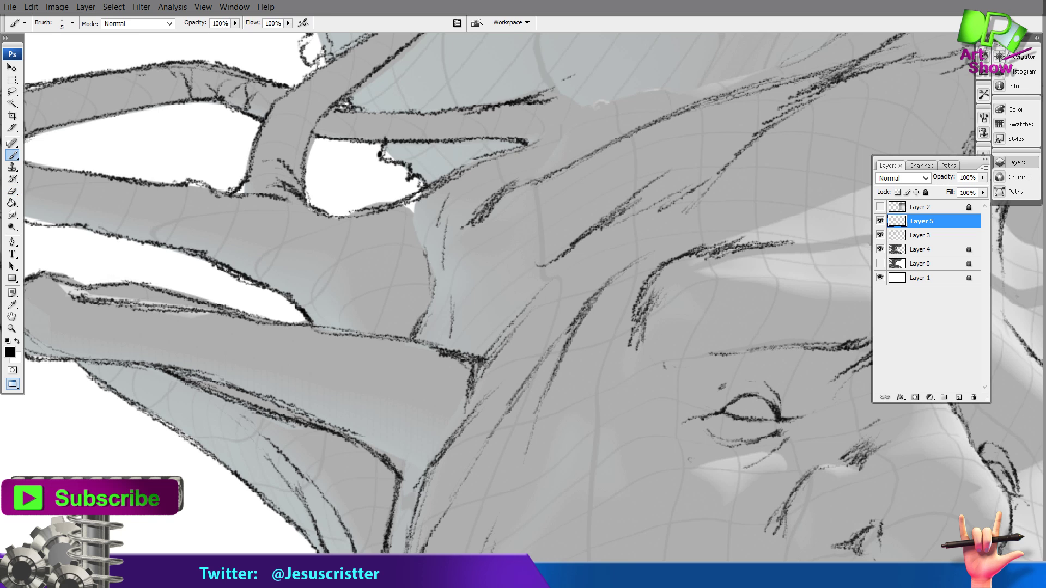
Draw short bark creases along the left branches on Layer 5.
{"action": "left_click_drag", "start_coordinate": [158, 196], "coordinate": [263, 230]}
{"action": "left_click_drag", "start_coordinate": [286, 223], "coordinate": [272, 272]}
{"action": "left_click_drag", "start_coordinate": [262, 223], "coordinate": [252, 253]}
{"action": "left_click_drag", "start_coordinate": [231, 232], "coordinate": [224, 267]}
{"action": "left_click_drag", "start_coordinate": [286, 444], "coordinate": [165, 244]}
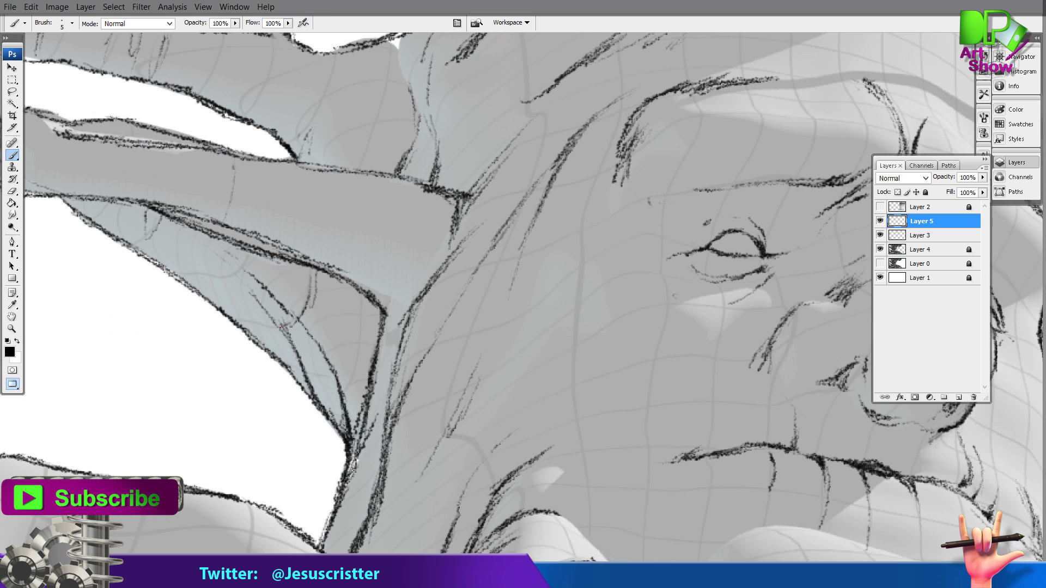
Trace the root hump at the trunk's base and the top contour of the mound below the mouth.
{"action": "left_click_drag", "start_coordinate": [573, 376], "coordinate": [390, 266]}
{"action": "left_click_drag", "start_coordinate": [391, 267], "coordinate": [407, 343]}
{"action": "left_click_drag", "start_coordinate": [420, 385], "coordinate": [455, 475]}
{"action": "mouse_move", "coordinate": [393, 403]}
{"action": "left_mouse_down"}
{"action": "mouse_move", "coordinate": [444, 460]}
{"action": "mouse_move", "coordinate": [326, 300]}
{"action": "left_mouse_up"}
{"action": "mouse_move", "coordinate": [365, 363]}
{"action": "left_mouse_down"}
{"action": "mouse_move", "coordinate": [443, 267]}
{"action": "mouse_move", "coordinate": [733, 382]}
{"action": "left_mouse_up"}
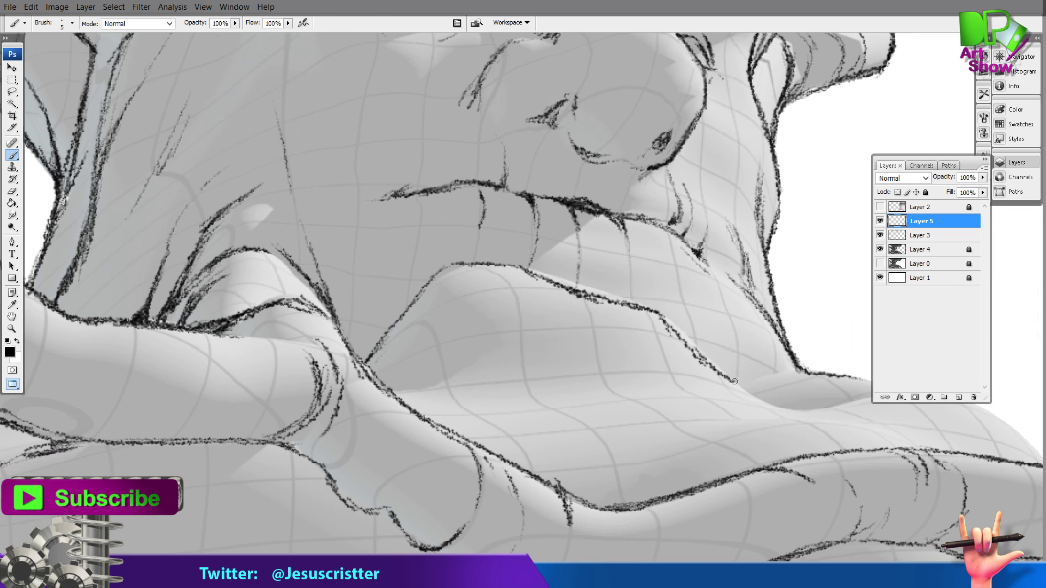
Finish the mound's contour and draw grass tufts along its base, undoing and redrawing the misplaced stroke.
{"action": "left_click_drag", "start_coordinate": [693, 346], "coordinate": [754, 402]}
{"action": "mouse_move", "coordinate": [390, 395]}
{"action": "left_mouse_down"}
{"action": "mouse_move", "coordinate": [456, 380]}
{"action": "mouse_move", "coordinate": [508, 346]}
{"action": "left_mouse_up"}
{"action": "left_click_drag", "start_coordinate": [509, 368], "coordinate": [588, 377]}
{"action": "mouse_move", "coordinate": [614, 380]}
{"action": "left_mouse_down"}
{"action": "mouse_move", "coordinate": [661, 383]}
{"action": "mouse_move", "coordinate": [708, 370]}
{"action": "left_mouse_up"}
{"action": "mouse_move", "coordinate": [751, 399]}
{"action": "left_mouse_down"}
{"action": "mouse_move", "coordinate": [643, 382]}
{"action": "mouse_move", "coordinate": [651, 350]}
{"action": "left_mouse_up"}
{"action": "left_click_drag", "start_coordinate": [638, 375], "coordinate": [669, 380]}
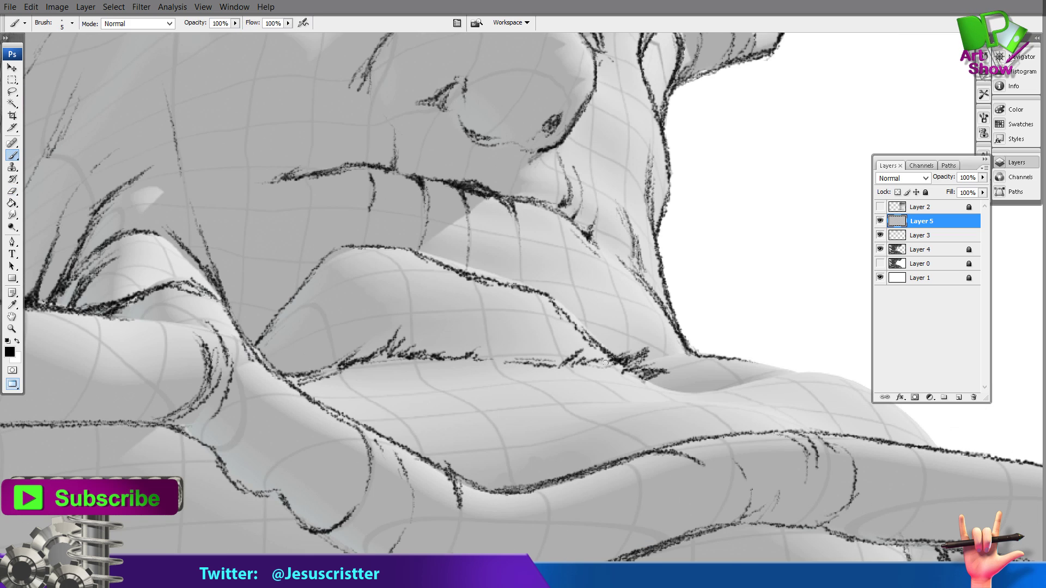
{"action": "key", "text": "ctrl+z"}
{"action": "left_click_drag", "start_coordinate": [594, 365], "coordinate": [631, 351]}
{"action": "left_click_drag", "start_coordinate": [520, 364], "coordinate": [597, 357]}
{"action": "mouse_move", "coordinate": [757, 381]}
{"action": "left_mouse_down"}
{"action": "mouse_move", "coordinate": [572, 376]}
{"action": "mouse_move", "coordinate": [594, 370]}
{"action": "left_mouse_up"}
{"action": "left_click_drag", "start_coordinate": [531, 386], "coordinate": [681, 358]}
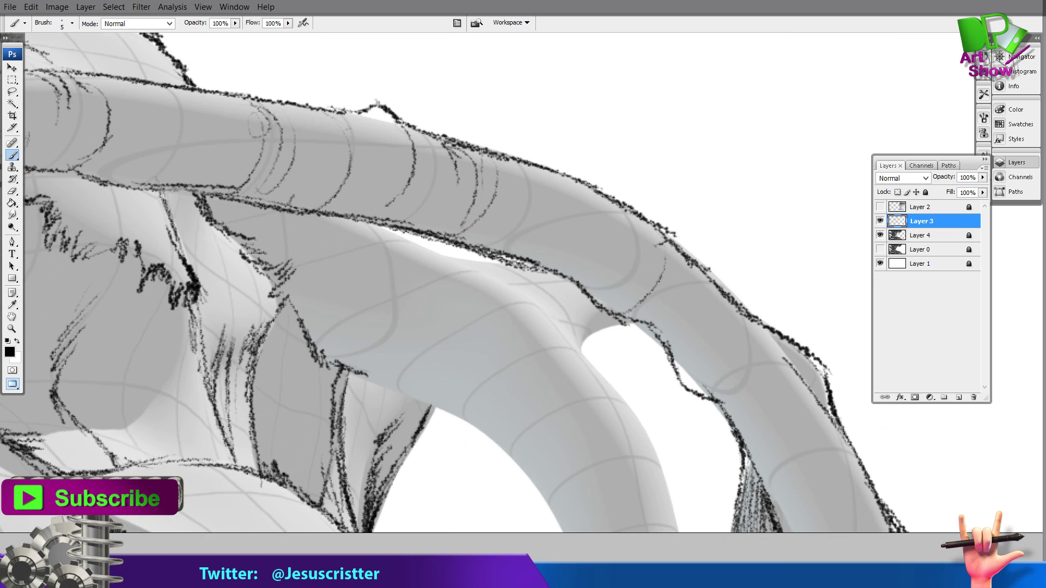
Trace the upper and lower edges of the thick root curving down below the long lower-right root.
{"action": "left_click_drag", "start_coordinate": [348, 364], "coordinate": [501, 439]}
{"action": "left_click_drag", "start_coordinate": [471, 424], "coordinate": [561, 531]}
{"action": "left_click_drag", "start_coordinate": [556, 315], "coordinate": [621, 392]}
{"action": "left_click_drag", "start_coordinate": [610, 388], "coordinate": [678, 531]}
Draw curved bark contour lines across the thick inner root at the lower right.
{"action": "left_click_drag", "start_coordinate": [539, 395], "coordinate": [507, 455]}
{"action": "left_click_drag", "start_coordinate": [593, 458], "coordinate": [554, 496]}
{"action": "left_click_drag", "start_coordinate": [569, 523], "coordinate": [631, 496]}
{"action": "left_click_drag", "start_coordinate": [578, 343], "coordinate": [505, 382]}
{"action": "left_click_drag", "start_coordinate": [485, 354], "coordinate": [486, 417]}
{"action": "left_click_drag", "start_coordinate": [425, 305], "coordinate": [394, 387]}
{"action": "left_click_drag", "start_coordinate": [436, 264], "coordinate": [368, 348]}
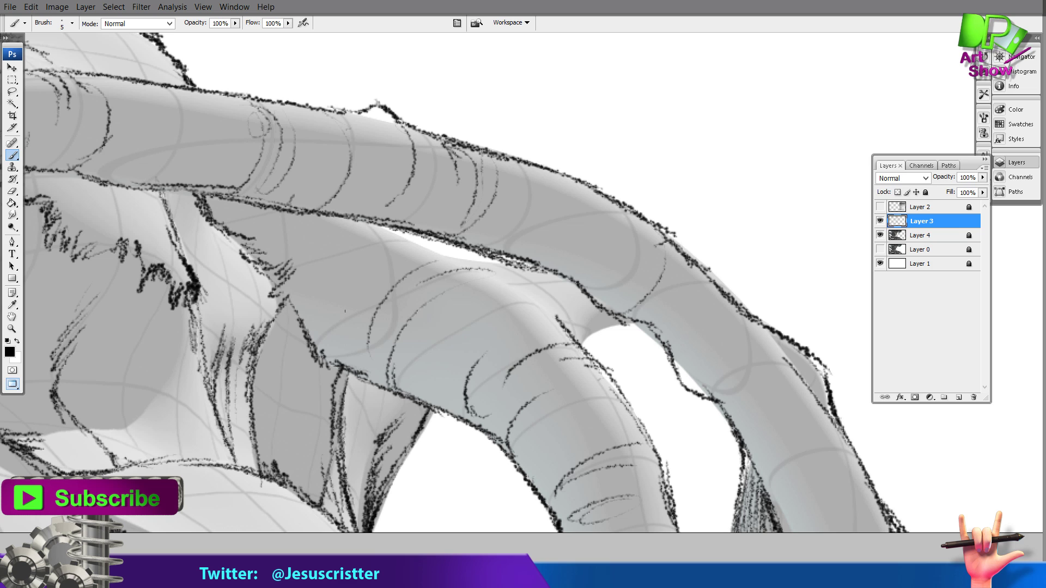
{"action": "left_click_drag", "start_coordinate": [348, 223], "coordinate": [303, 327]}
Trace the inner root's top contour and the web of wood joining it to the outer root.
{"action": "left_click_drag", "start_coordinate": [408, 240], "coordinate": [496, 263]}
{"action": "left_click_drag", "start_coordinate": [582, 343], "coordinate": [626, 322]}
{"action": "left_click_drag", "start_coordinate": [493, 273], "coordinate": [558, 322]}
{"action": "left_click_drag", "start_coordinate": [561, 305], "coordinate": [449, 280]}
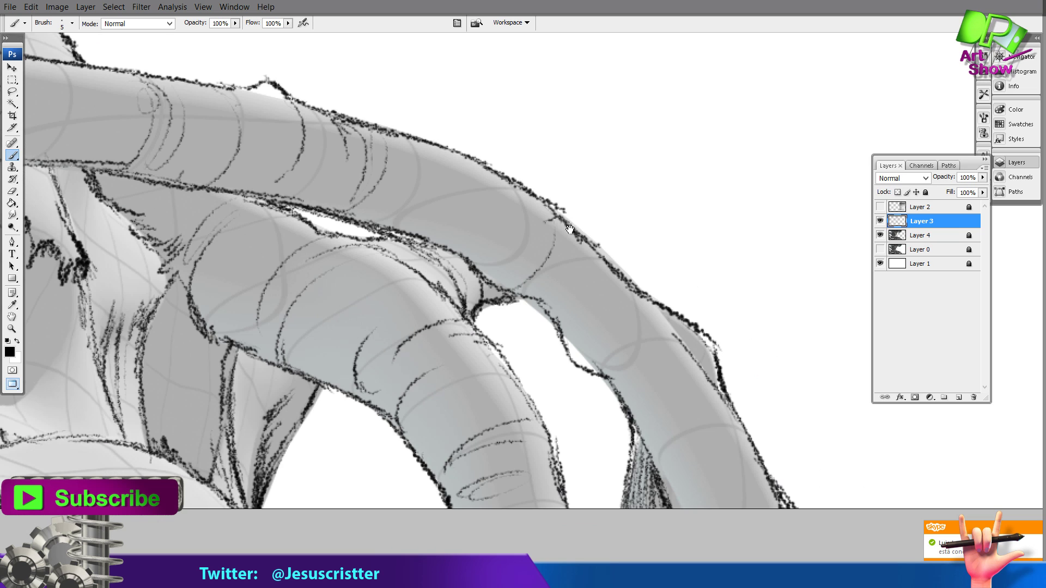
Add bark contour lines around the root junction and across the outer root's lower end.
{"action": "left_click_drag", "start_coordinate": [560, 326], "coordinate": [577, 375]}
{"action": "mouse_move", "coordinate": [566, 255]}
{"action": "left_mouse_down"}
{"action": "mouse_move", "coordinate": [538, 300]}
{"action": "mouse_move", "coordinate": [560, 308]}
{"action": "left_mouse_up"}
{"action": "left_click_drag", "start_coordinate": [699, 395], "coordinate": [644, 433]}
{"action": "left_click_drag", "start_coordinate": [741, 427], "coordinate": [648, 440]}
{"action": "left_click_drag", "start_coordinate": [599, 326], "coordinate": [609, 396]}
{"action": "left_click", "coordinate": [738, 517], "text": "ctrl+alt"}
{"action": "left_click", "coordinate": [738, 518], "text": "ctrl+alt"}
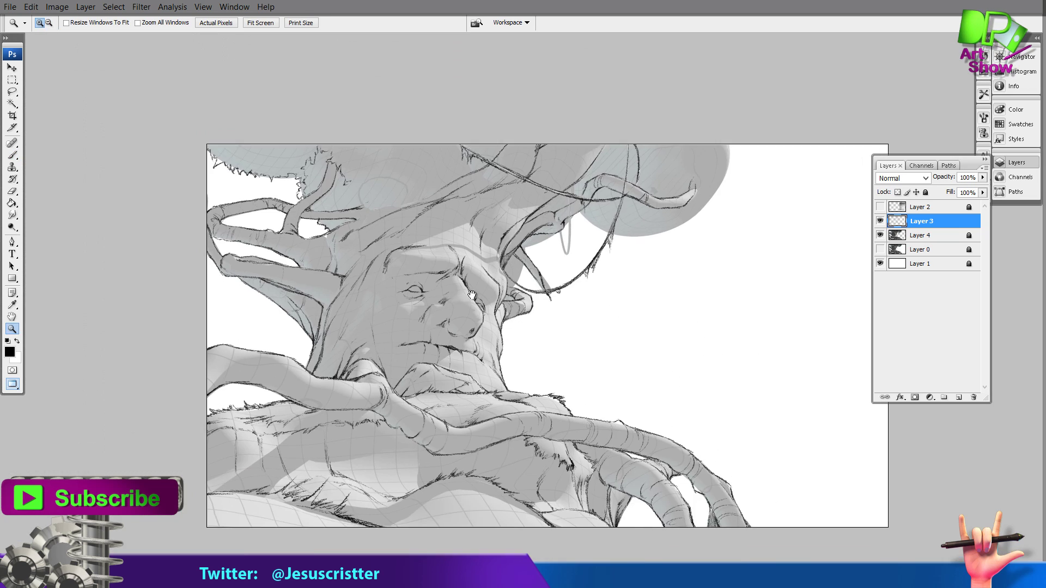
Add detail lines along the upper-left branches and where they join the trunk.
{"action": "left_click", "coordinate": [387, 186], "text": "ctrl"}
{"action": "left_click", "coordinate": [386, 187], "text": "ctrl"}
{"action": "left_click_drag", "start_coordinate": [303, 363], "coordinate": [370, 328]}
{"action": "left_click_drag", "start_coordinate": [362, 319], "coordinate": [514, 299]}
{"action": "left_click_drag", "start_coordinate": [455, 303], "coordinate": [610, 267]}
{"action": "left_click_drag", "start_coordinate": [415, 307], "coordinate": [489, 299]}
{"action": "mouse_move", "coordinate": [545, 282]}
{"action": "left_mouse_down"}
{"action": "mouse_move", "coordinate": [659, 226]}
{"action": "mouse_move", "coordinate": [457, 393]}
{"action": "left_mouse_up"}
{"action": "left_click_drag", "start_coordinate": [516, 226], "coordinate": [607, 270]}
{"action": "left_click", "coordinate": [702, 275], "text": "ctrl+alt"}
{"action": "mouse_move", "coordinate": [740, 416]}
{"action": "left_mouse_down"}
{"action": "mouse_move", "coordinate": [491, 249]}
{"action": "mouse_move", "coordinate": [508, 311]}
{"action": "left_mouse_up"}
Add bark strokes to the upper trunk below the hanging vine on a new layer and merge it down.
{"action": "key", "text": "ctrl+shift+alt+n"}
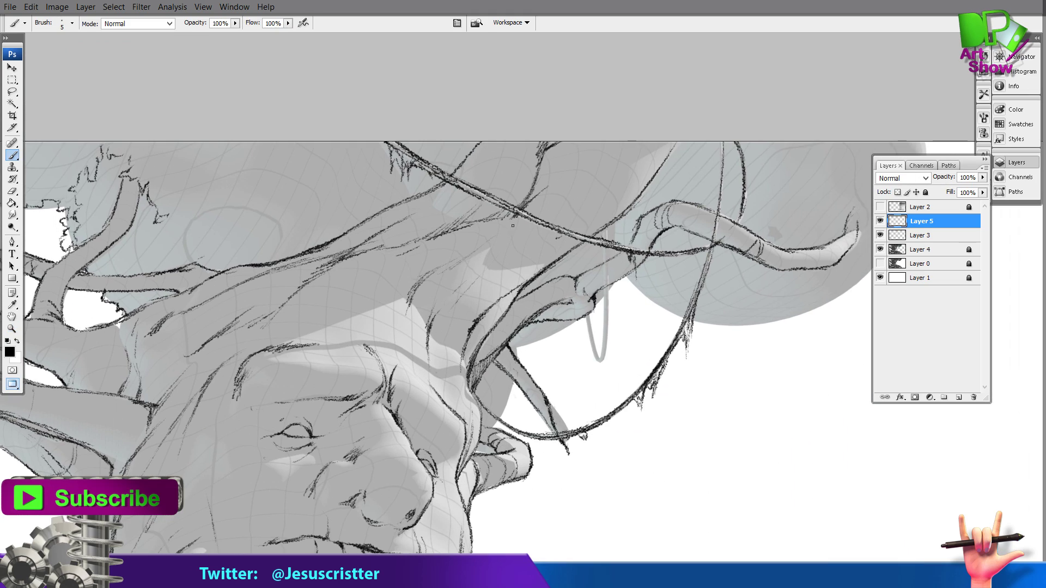
{"action": "left_click_drag", "start_coordinate": [380, 302], "coordinate": [504, 231]}
{"action": "left_click_drag", "start_coordinate": [490, 245], "coordinate": [525, 195]}
{"action": "key", "text": "ctrl+e"}
Draw the jagged foliage edges behind the thin branch and beneath the broad branch beside the forehead on a new layer.
{"action": "mouse_move", "coordinate": [550, 245]}
{"action": "left_mouse_down"}
{"action": "mouse_move", "coordinate": [382, 270]}
{"action": "mouse_move", "coordinate": [392, 309]}
{"action": "left_mouse_up"}
{"action": "left_click", "coordinate": [445, 335], "text": "ctrl"}
{"action": "key", "text": "ctrl+shift+alt+n"}
{"action": "left_click_drag", "start_coordinate": [375, 364], "coordinate": [325, 438]}
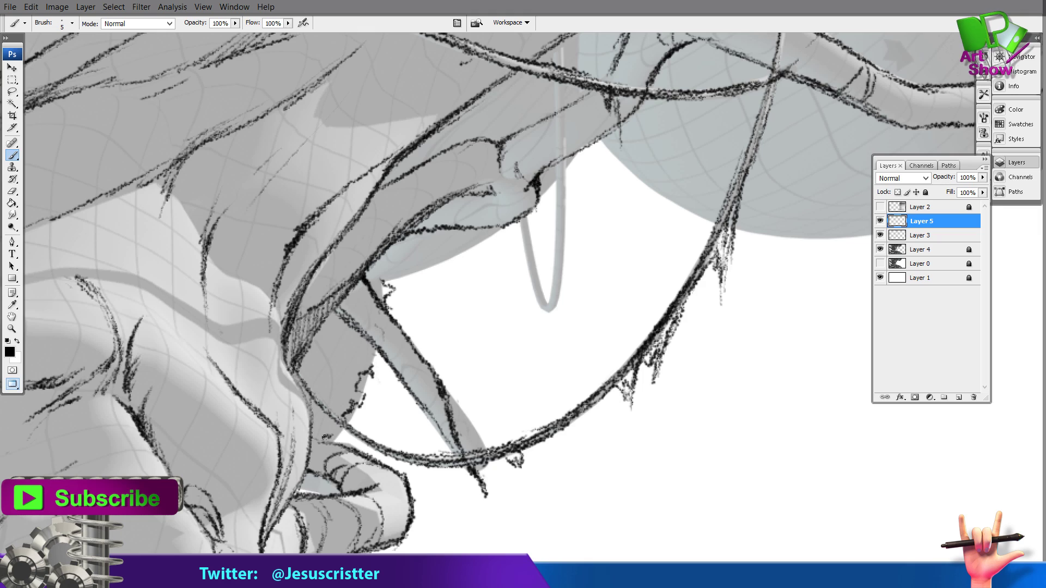
{"action": "left_click_drag", "start_coordinate": [374, 342], "coordinate": [349, 409]}
{"action": "mouse_move", "coordinate": [434, 112]}
{"action": "left_mouse_down"}
{"action": "mouse_move", "coordinate": [402, 354]}
{"action": "mouse_move", "coordinate": [374, 224]}
{"action": "left_mouse_up"}
{"action": "mouse_move", "coordinate": [310, 384]}
{"action": "left_mouse_down"}
{"action": "mouse_move", "coordinate": [330, 390]}
{"action": "mouse_move", "coordinate": [470, 319]}
{"action": "left_mouse_up"}
{"action": "left_click_drag", "start_coordinate": [593, 192], "coordinate": [450, 259]}
Draw the jagged leafy outline along the lower edge of the large foliage mass behind the curved branch.
{"action": "left_click_drag", "start_coordinate": [398, 320], "coordinate": [451, 371]}
{"action": "left_click_drag", "start_coordinate": [451, 371], "coordinate": [340, 358]}
{"action": "mouse_move", "coordinate": [341, 357]}
{"action": "left_mouse_down"}
{"action": "mouse_move", "coordinate": [413, 402]}
{"action": "mouse_move", "coordinate": [614, 370]}
{"action": "mouse_move", "coordinate": [408, 501]}
{"action": "left_mouse_up"}
{"action": "mouse_move", "coordinate": [409, 502]}
{"action": "left_mouse_down"}
{"action": "mouse_move", "coordinate": [570, 380]}
{"action": "mouse_move", "coordinate": [672, 216]}
{"action": "left_mouse_up"}
{"action": "left_click_drag", "start_coordinate": [305, 348], "coordinate": [746, 274]}
Draw a ragged foliage clump where the long vine meets the upper trunk on another new layer.
{"action": "key", "text": "z"}
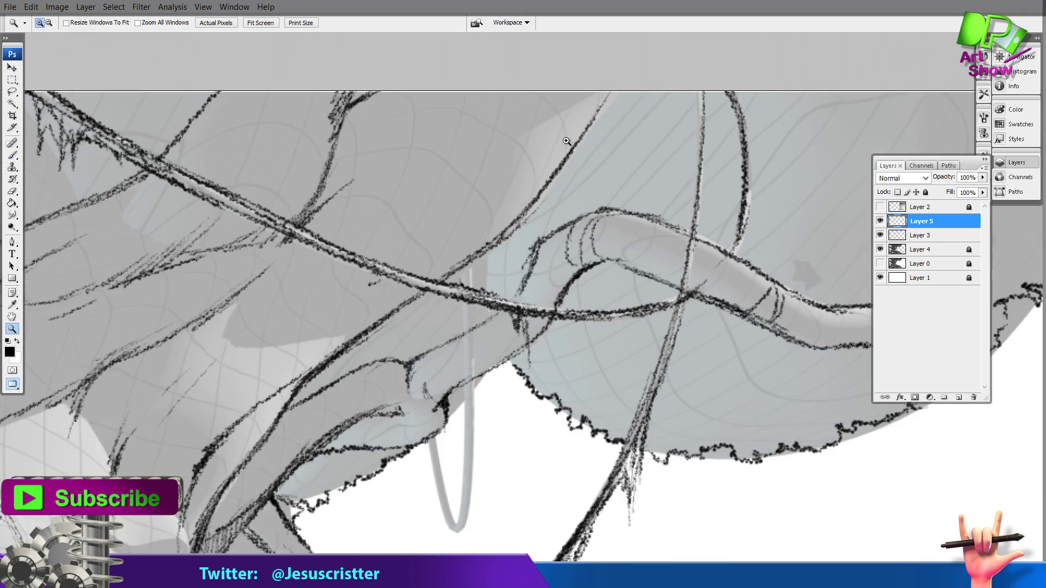
{"action": "left_click", "coordinate": [523, 305], "text": "alt"}
{"action": "left_click", "coordinate": [439, 138]}
{"action": "key", "text": "ctrl+shift+alt+n"}
{"action": "key", "text": "b"}
{"action": "left_click_drag", "start_coordinate": [403, 109], "coordinate": [436, 171]}
{"action": "mouse_move", "coordinate": [437, 171]}
{"action": "left_mouse_down"}
{"action": "mouse_move", "coordinate": [462, 215]}
{"action": "mouse_move", "coordinate": [504, 197]}
{"action": "left_mouse_up"}
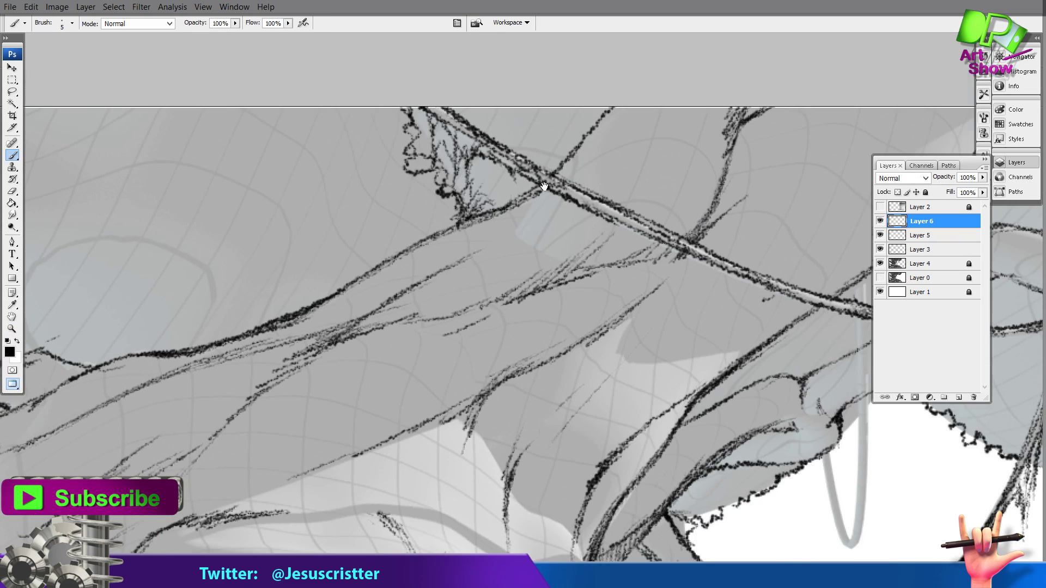
Merge the two foliage layers down into Layer 3 and compare the line art with and without Layer 4.
{"action": "key", "text": "z"}
{"action": "left_click", "coordinate": [474, 218], "text": "alt"}
{"action": "left_click", "coordinate": [474, 218], "text": "alt"}
{"action": "left_click", "coordinate": [474, 218], "text": "alt"}
{"action": "key", "text": "ctrl+e"}
{"action": "key", "text": "ctrl+e"}
{"action": "left_click_drag", "start_coordinate": [653, 235], "coordinate": [659, 249]}
{"action": "left_click", "coordinate": [880, 235]}
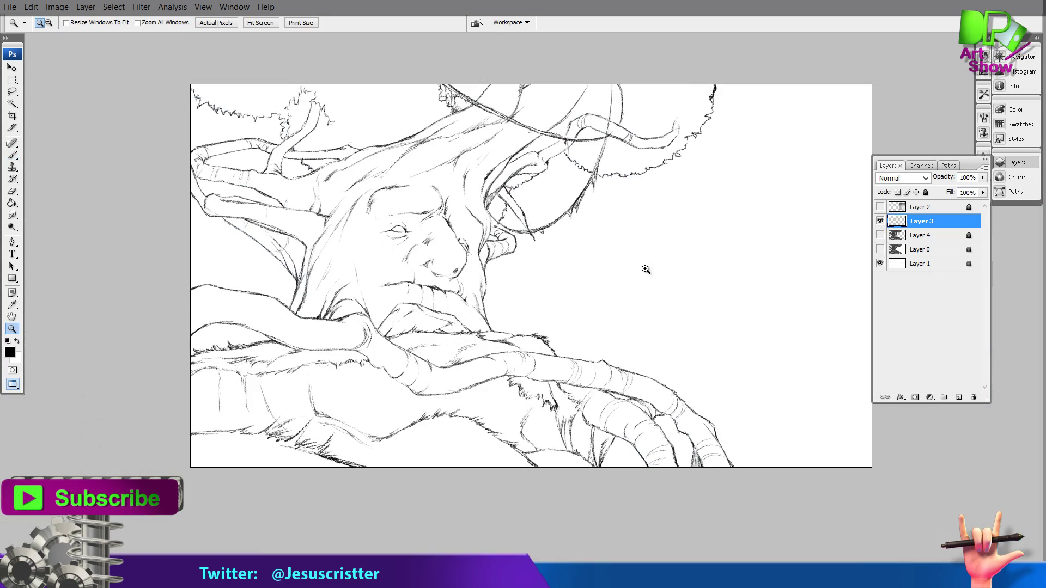
{"action": "left_click", "coordinate": [879, 235]}
{"action": "double_click", "coordinate": [898, 221]}
Trace both edges of the narrow hanging vine loop below the upper branch on a new layer.
{"action": "left_click_drag", "start_coordinate": [654, 191], "coordinate": [511, 366]}
{"action": "left_click", "coordinate": [395, 162]}
{"action": "left_click", "coordinate": [436, 332]}
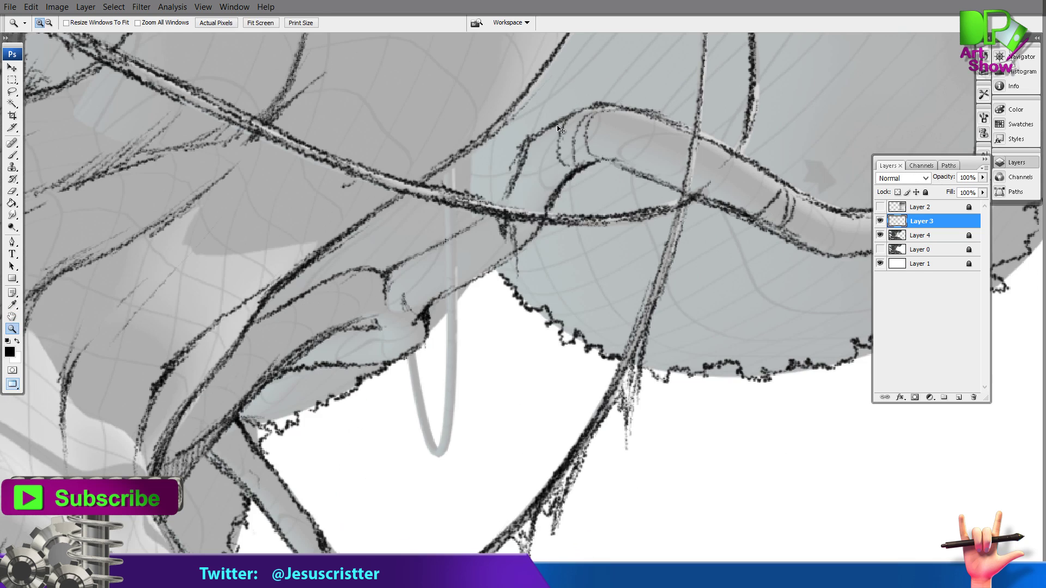
{"action": "key", "text": "ctrl+shift+alt+n"}
{"action": "key", "text": "b"}
{"action": "left_click_drag", "start_coordinate": [456, 202], "coordinate": [451, 385]}
{"action": "left_click_drag", "start_coordinate": [413, 354], "coordinate": [423, 427]}
{"action": "left_click_drag", "start_coordinate": [452, 381], "coordinate": [438, 457]}
{"action": "left_click_drag", "start_coordinate": [419, 414], "coordinate": [456, 352]}
{"action": "left_click_drag", "start_coordinate": [451, 308], "coordinate": [423, 342]}
{"action": "left_click_drag", "start_coordinate": [452, 245], "coordinate": [437, 323]}
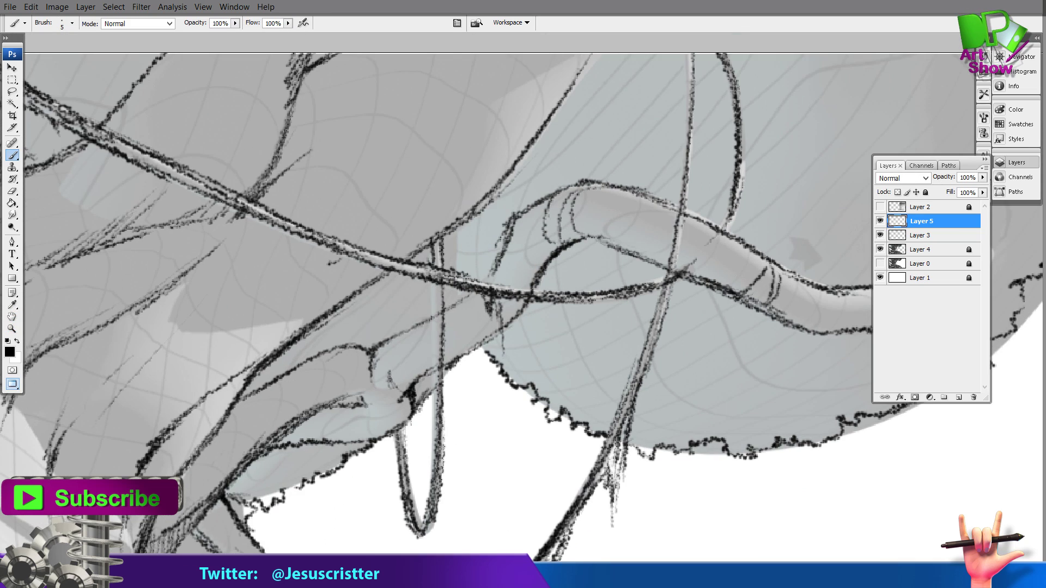
{"action": "left_click_drag", "start_coordinate": [432, 281], "coordinate": [433, 471]}
{"action": "mouse_move", "coordinate": [390, 339]}
{"action": "left_mouse_down"}
{"action": "mouse_move", "coordinate": [431, 317]}
{"action": "mouse_move", "coordinate": [455, 218]}
{"action": "left_mouse_up"}
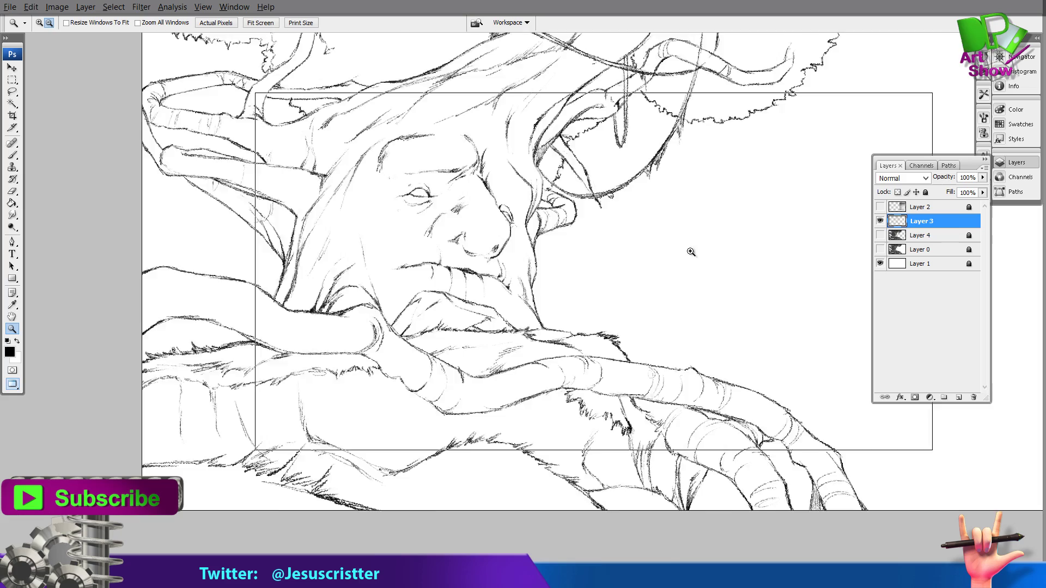
Examine the whole tree line art, comparing it with and without the Layer 4 render.
{"action": "left_click", "coordinate": [691, 252], "text": "alt"}
{"action": "right_click", "coordinate": [569, 212]}
{"action": "left_click", "coordinate": [586, 234]}
{"action": "left_click", "coordinate": [593, 255], "text": "alt"}
{"action": "left_click", "coordinate": [592, 255], "text": "alt"}
{"action": "left_click_drag", "start_coordinate": [592, 254], "coordinate": [521, 283]}
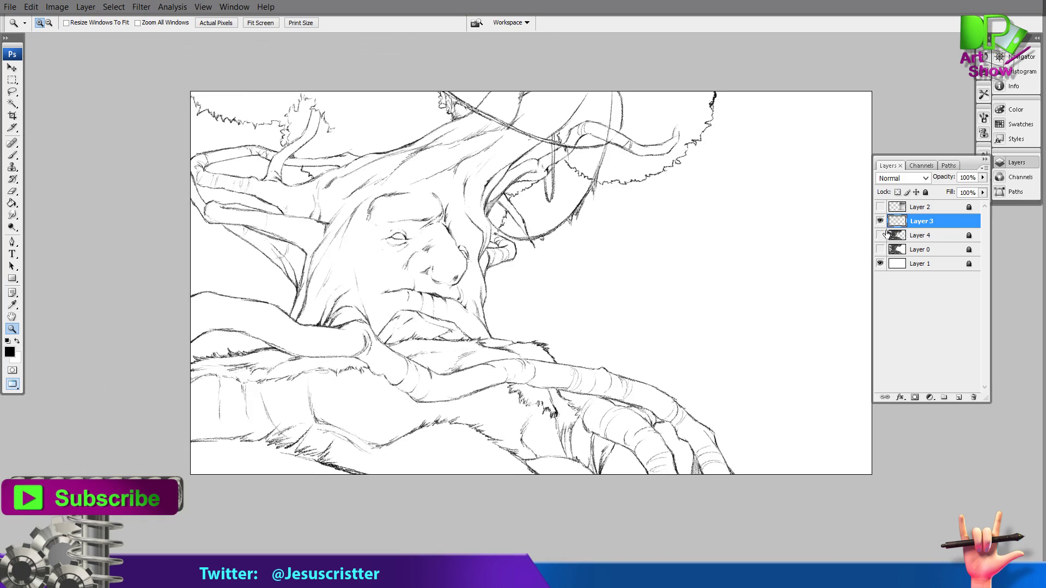
{"action": "left_click", "coordinate": [879, 234]}
{"action": "left_click", "coordinate": [880, 234]}
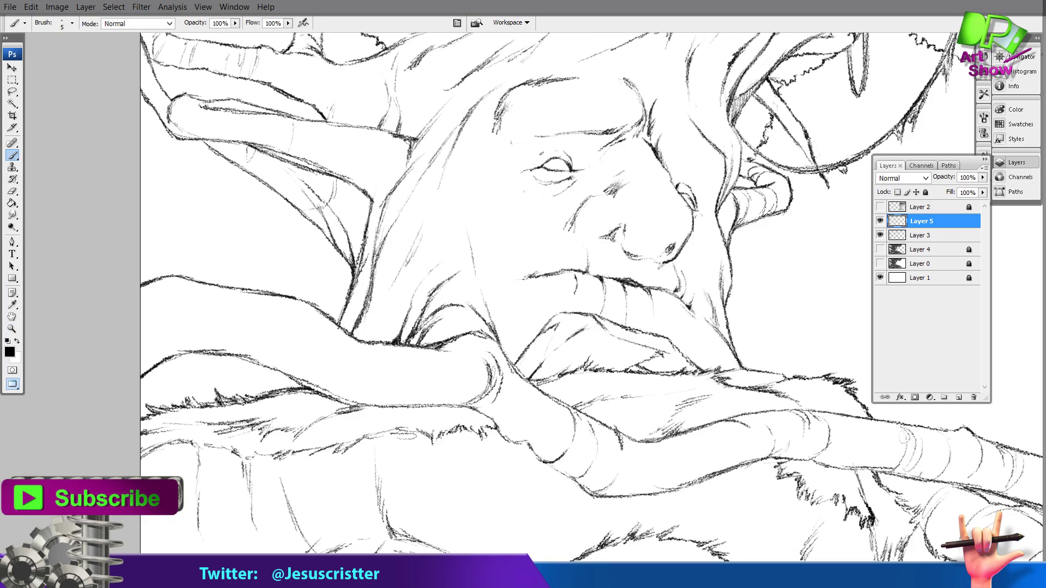
Draw bark contour rings across the lower-left root and the left branches on Layer 5.
{"action": "left_click_drag", "start_coordinate": [198, 293], "coordinate": [194, 351]}
{"action": "mouse_move", "coordinate": [305, 310]}
{"action": "left_mouse_down"}
{"action": "mouse_move", "coordinate": [296, 370]}
{"action": "mouse_move", "coordinate": [316, 378]}
{"action": "left_mouse_up"}
{"action": "left_click_drag", "start_coordinate": [387, 343], "coordinate": [381, 402]}
{"action": "left_click_drag", "start_coordinate": [381, 163], "coordinate": [373, 271]}
{"action": "left_click_drag", "start_coordinate": [346, 241], "coordinate": [348, 288]}
{"action": "left_click_drag", "start_coordinate": [463, 261], "coordinate": [342, 261]}
{"action": "left_click_drag", "start_coordinate": [350, 241], "coordinate": [318, 286]}
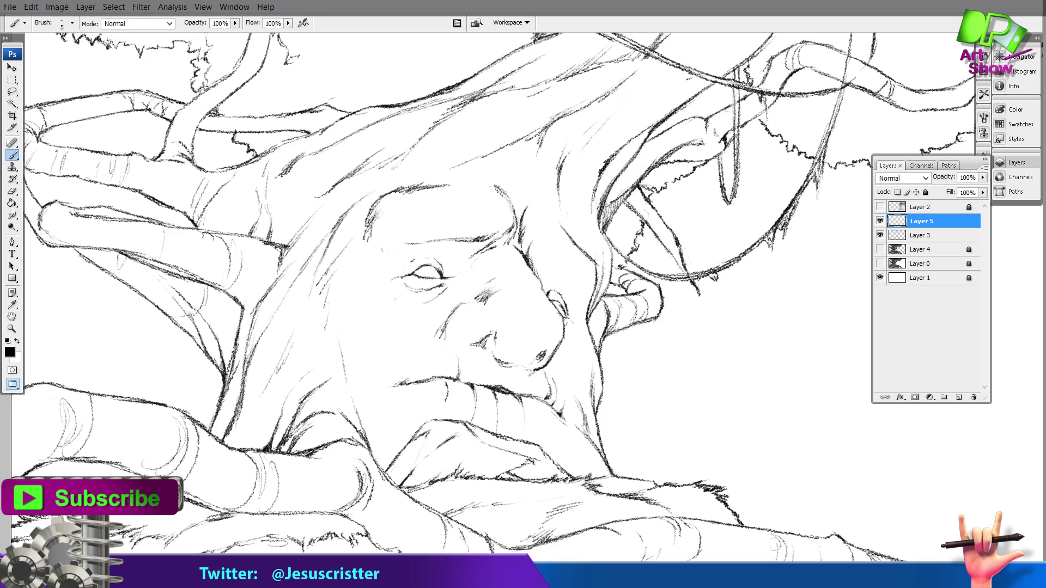
Merge the contour layer down into Layer 3 and lock Layer 3 completely.
{"action": "key", "text": "z"}
{"action": "left_click", "coordinate": [322, 323], "text": "alt"}
{"action": "key", "text": "ctrl+e"}
{"action": "left_click", "coordinate": [925, 192]}
Show the Layer 4 render and hatch the shadow beneath the mouth on a new layer.
{"action": "left_click", "coordinate": [880, 234]}
{"action": "key", "text": "ctrl+shift+alt+n"}
{"action": "double_click", "coordinate": [479, 308]}
{"action": "key", "text": "b"}
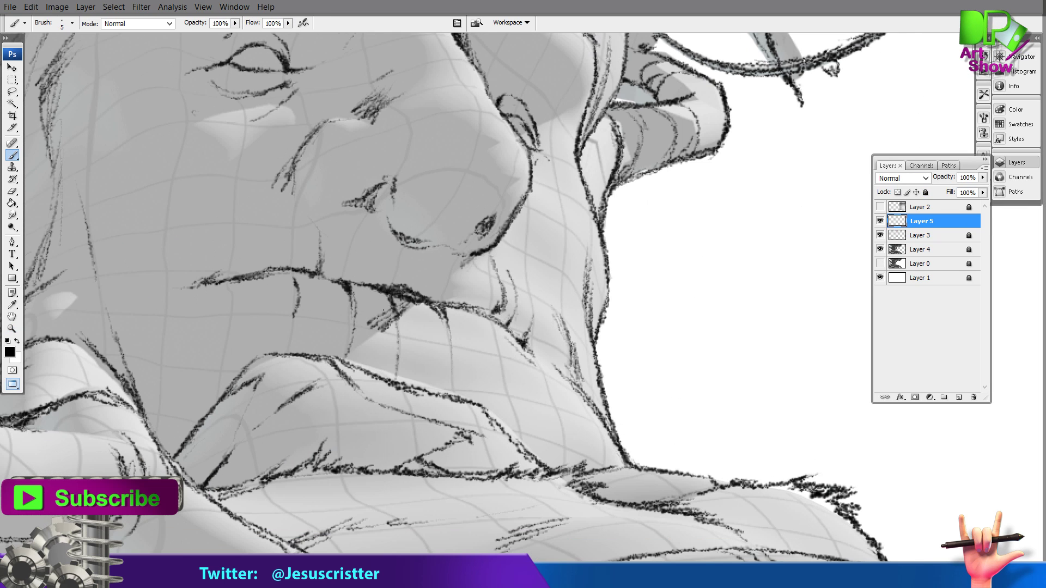
{"action": "left_click_drag", "start_coordinate": [327, 348], "coordinate": [381, 303]}
{"action": "left_click_drag", "start_coordinate": [261, 354], "coordinate": [327, 283]}
{"action": "left_click_drag", "start_coordinate": [234, 327], "coordinate": [305, 278]}
{"action": "left_click_drag", "start_coordinate": [191, 376], "coordinate": [239, 288]}
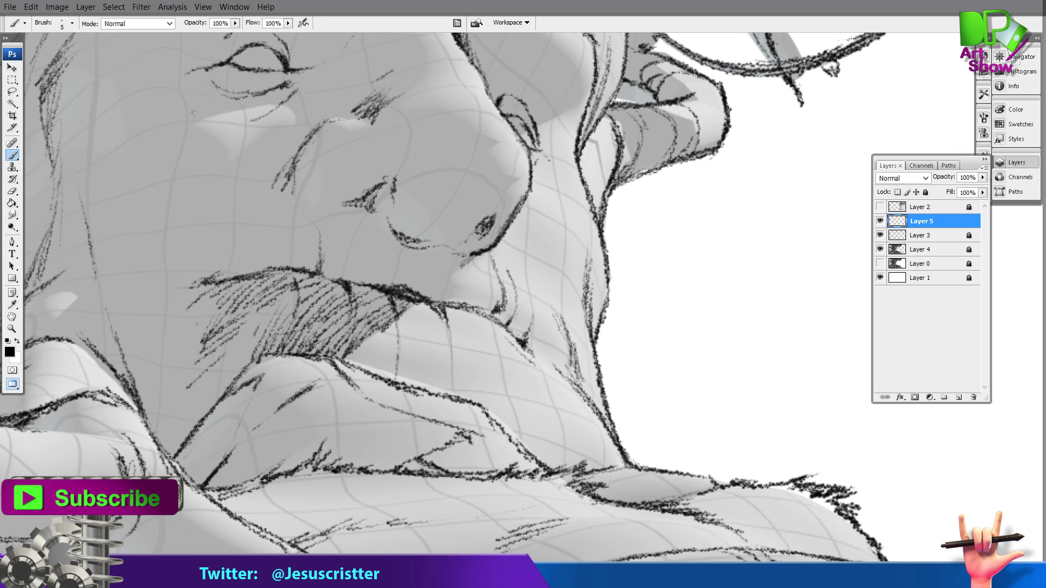
{"action": "left_click_drag", "start_coordinate": [226, 366], "coordinate": [196, 413]}
Hatch the shadows under the nose, on its side and along the upper nose bridge.
{"action": "left_click_drag", "start_coordinate": [327, 245], "coordinate": [317, 322]}
{"action": "left_click_drag", "start_coordinate": [443, 343], "coordinate": [406, 378]}
{"action": "left_click_drag", "start_coordinate": [425, 272], "coordinate": [390, 327]}
{"action": "left_click_drag", "start_coordinate": [457, 278], "coordinate": [457, 362]}
{"action": "left_click_drag", "start_coordinate": [408, 218], "coordinate": [408, 284]}
{"action": "left_click_drag", "start_coordinate": [357, 197], "coordinate": [321, 238]}
{"action": "left_click_drag", "start_coordinate": [368, 232], "coordinate": [368, 270]}
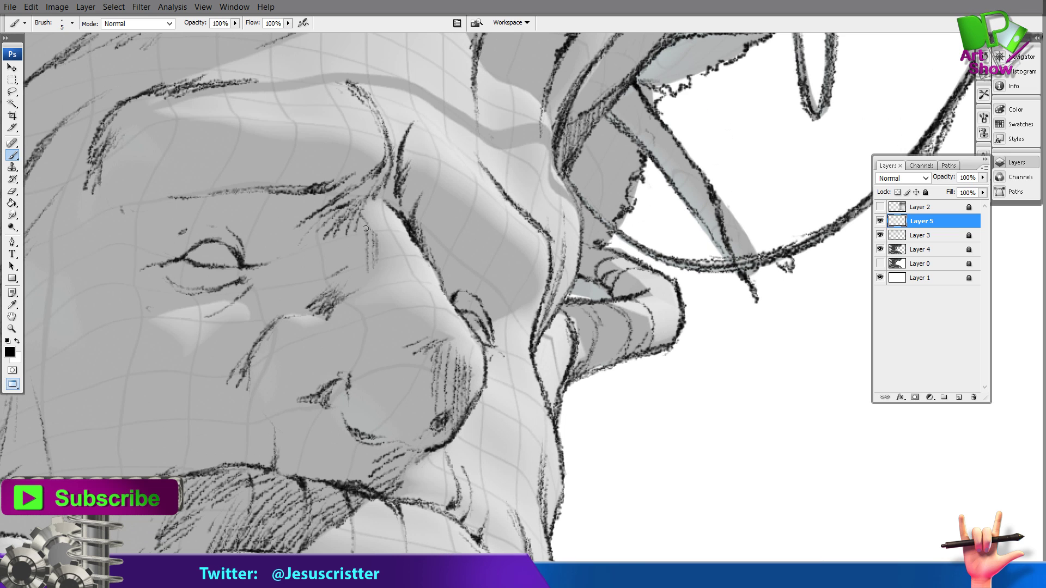
Hatch the shadows between the eye and nose, beneath the eye and across the cheek.
{"action": "left_click_drag", "start_coordinate": [354, 215], "coordinate": [343, 289]}
{"action": "mouse_move", "coordinate": [327, 224]}
{"action": "left_mouse_down"}
{"action": "mouse_move", "coordinate": [317, 295]}
{"action": "mouse_move", "coordinate": [403, 313]}
{"action": "left_mouse_up"}
{"action": "mouse_move", "coordinate": [384, 319]}
{"action": "left_mouse_down"}
{"action": "mouse_move", "coordinate": [373, 357]}
{"action": "mouse_move", "coordinate": [422, 340]}
{"action": "left_mouse_up"}
{"action": "mouse_move", "coordinate": [343, 311]}
{"action": "left_mouse_down"}
{"action": "mouse_move", "coordinate": [354, 354]}
{"action": "mouse_move", "coordinate": [442, 331]}
{"action": "left_mouse_up"}
{"action": "mouse_move", "coordinate": [222, 348]}
{"action": "left_mouse_down"}
{"action": "mouse_move", "coordinate": [347, 333]}
{"action": "mouse_move", "coordinate": [327, 303]}
{"action": "left_mouse_up"}
{"action": "left_click_drag", "start_coordinate": [196, 395], "coordinate": [266, 351]}
{"action": "left_click_drag", "start_coordinate": [239, 408], "coordinate": [349, 341]}
{"action": "left_click_drag", "start_coordinate": [335, 335], "coordinate": [411, 267]}
{"action": "mouse_move", "coordinate": [346, 357]}
{"action": "left_mouse_down"}
{"action": "mouse_move", "coordinate": [422, 307]}
{"action": "mouse_move", "coordinate": [299, 401]}
{"action": "left_mouse_up"}
Set the hatching layer's opacity to 50% and check it with Layer 4 hidden and shown.
{"action": "key", "text": "z"}
{"action": "left_click", "coordinate": [615, 292], "text": "alt"}
{"action": "left_click", "coordinate": [880, 249]}
{"action": "key", "text": "5"}
{"action": "left_click", "coordinate": [629, 382], "text": "alt"}
{"action": "left_click", "coordinate": [465, 287]}
{"action": "left_click", "coordinate": [880, 249]}
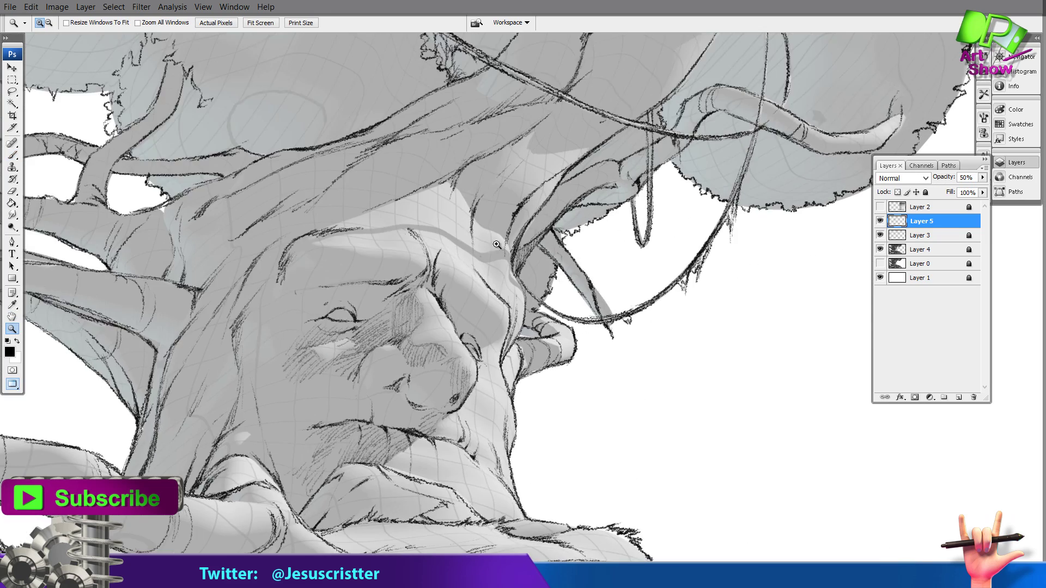
Trace the forehead ridge above the brow and hatch the trunk shadow edge above it on Layer 5.
{"action": "left_click", "coordinate": [497, 244]}
{"action": "key", "text": "b"}
{"action": "mouse_move", "coordinate": [514, 259]}
{"action": "left_mouse_down"}
{"action": "mouse_move", "coordinate": [462, 273]}
{"action": "mouse_move", "coordinate": [327, 212]}
{"action": "mouse_move", "coordinate": [235, 213]}
{"action": "left_mouse_up"}
{"action": "left_click_drag", "start_coordinate": [414, 131], "coordinate": [329, 258]}
{"action": "left_click_drag", "start_coordinate": [354, 221], "coordinate": [332, 267]}
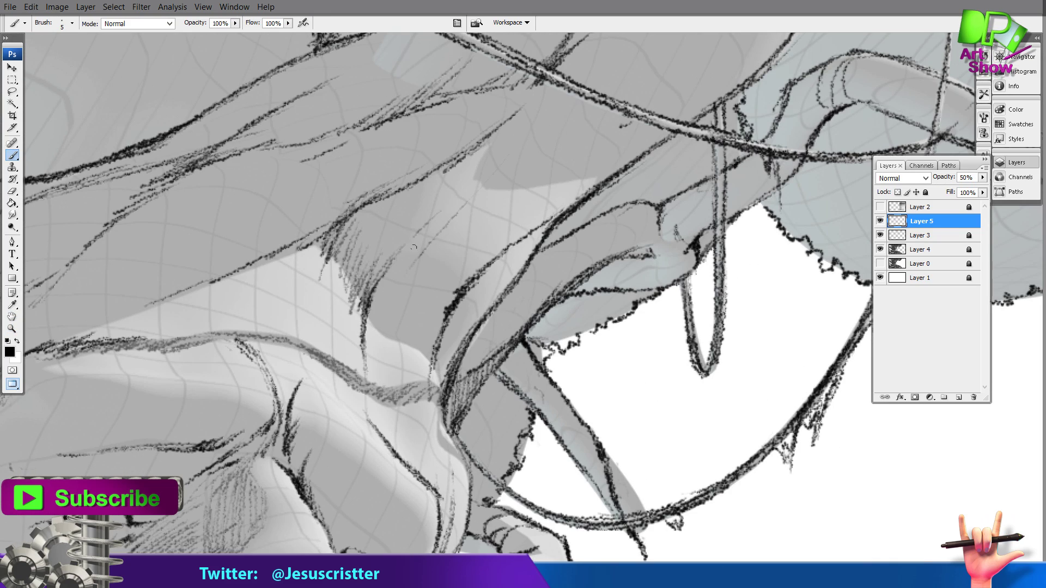